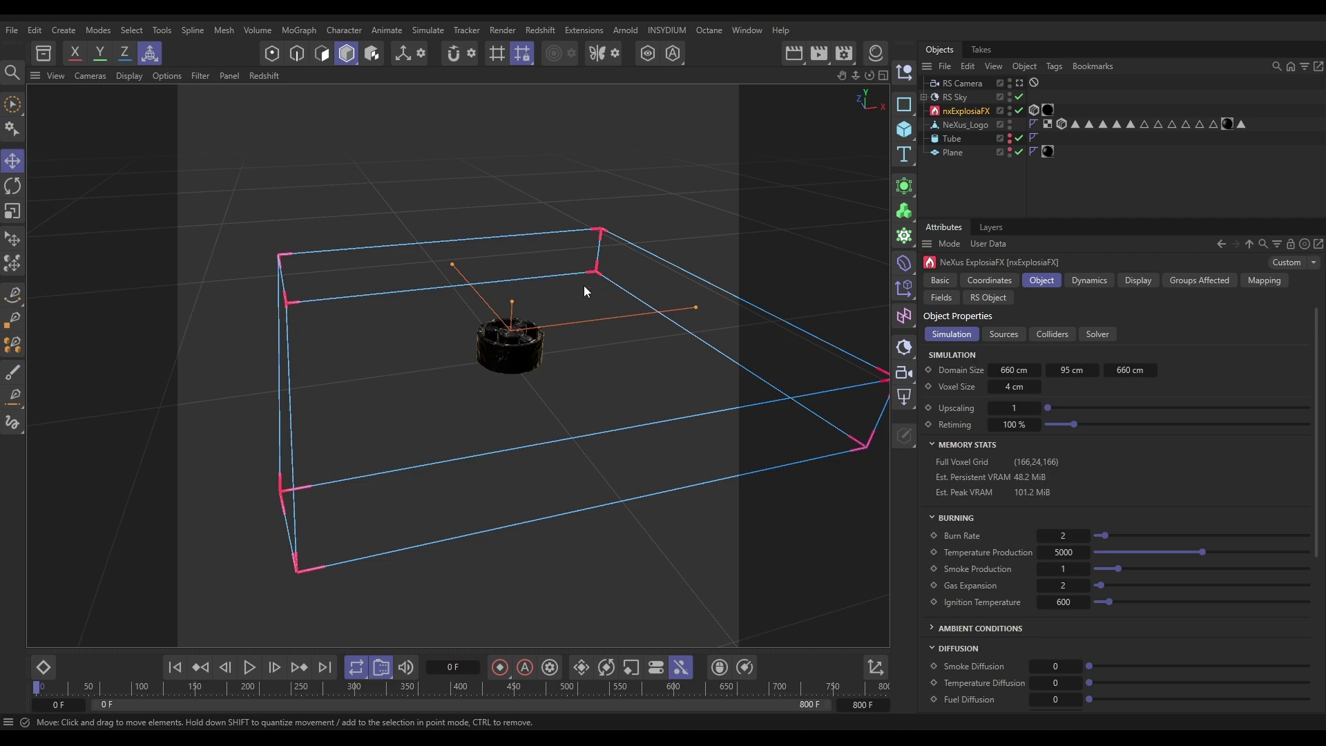
Inspect the NeXus_Logo model inside the tube from above and within the whole simulation domain.
left_click(512, 355)
scroll(525, 345, "up", 5)
mouse_move(522, 407)
left_mouse_down("alt")
mouse_move(515, 465)
mouse_move(516, 428)
left_mouse_up("alt")
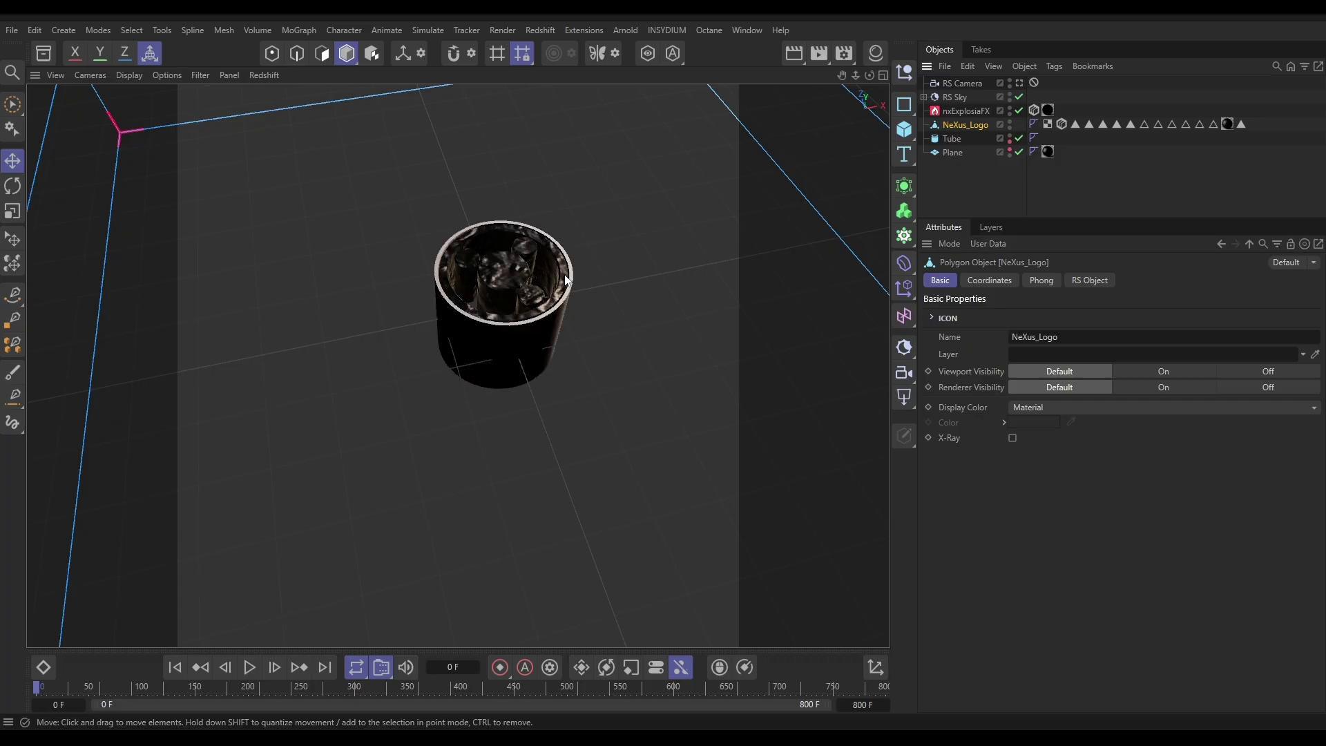
left_click_drag(522, 367, 495, 321, "alt")
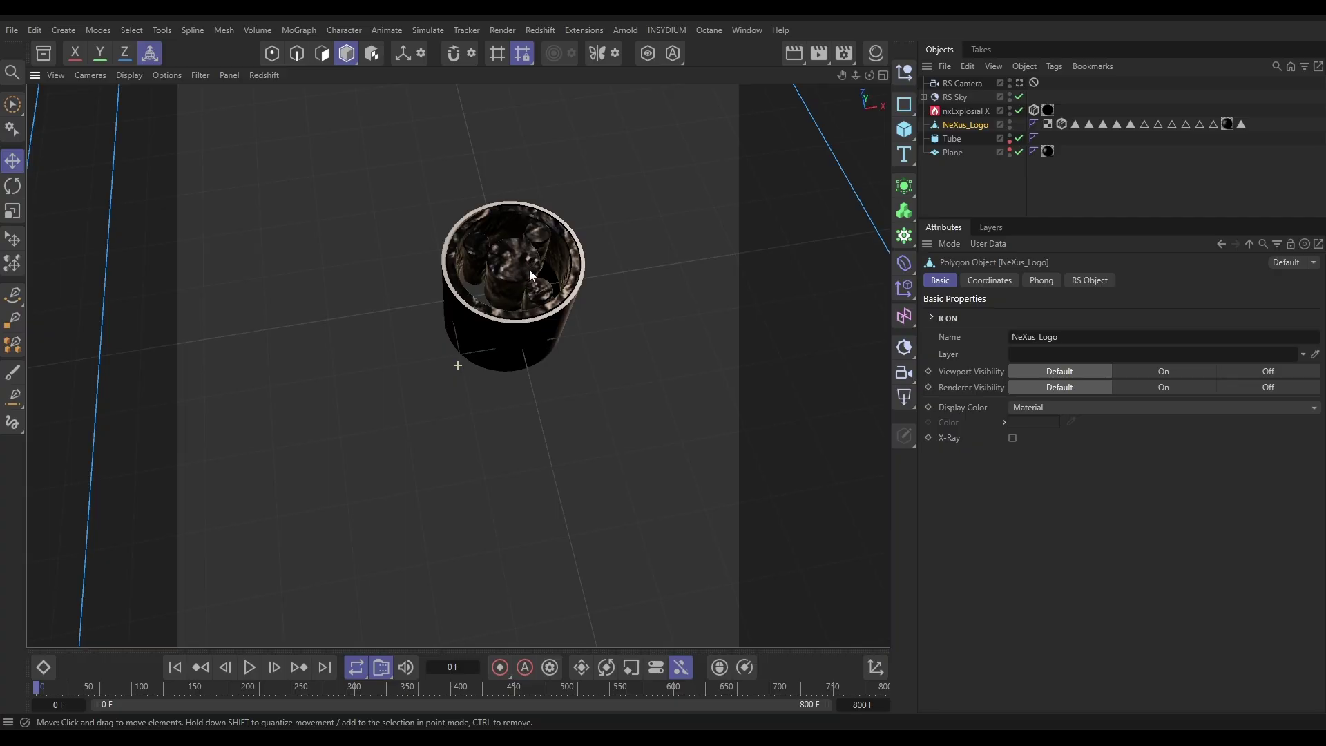
scroll(528, 275, "down", 5)
left_click_drag(527, 275, 454, 279, "alt")
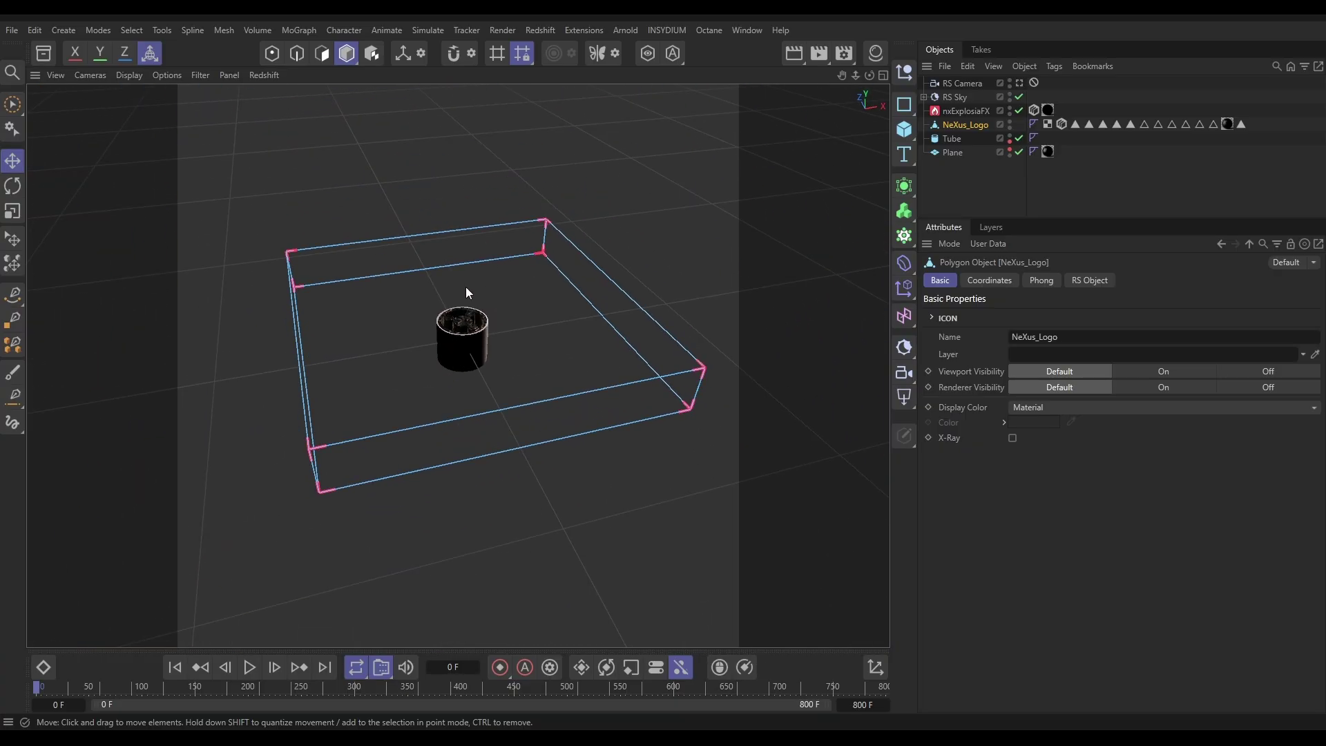
Add the Tube as a source of nxExplosiaFX and make it emit from Volume.
left_click(960, 111)
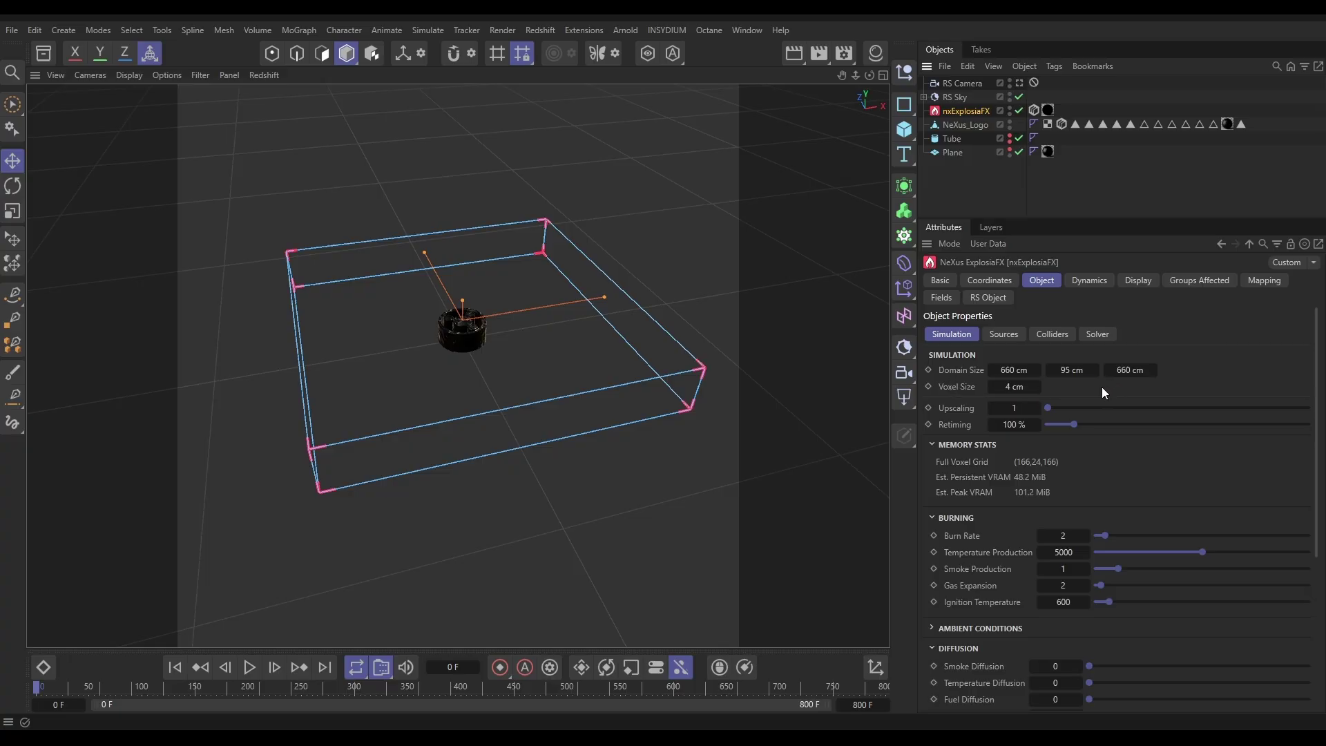
left_click(1004, 335)
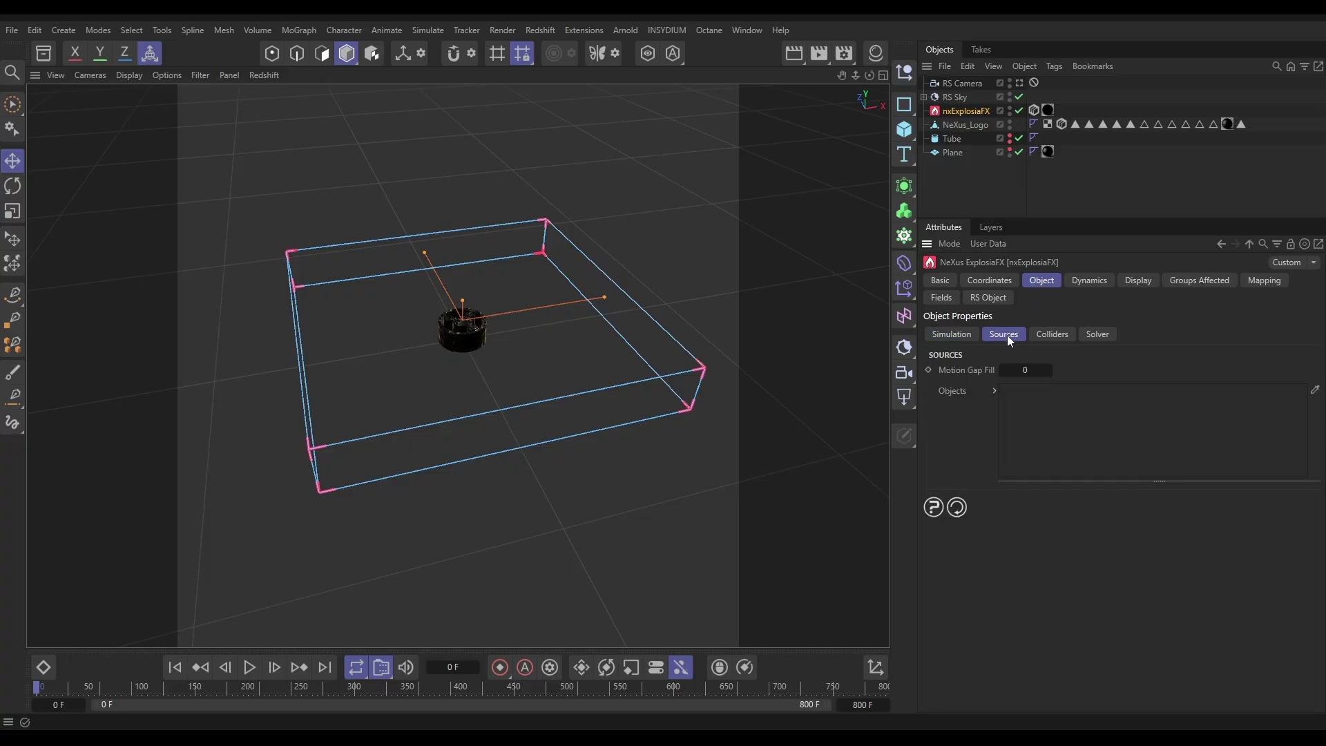
left_click_drag(957, 140, 1049, 403)
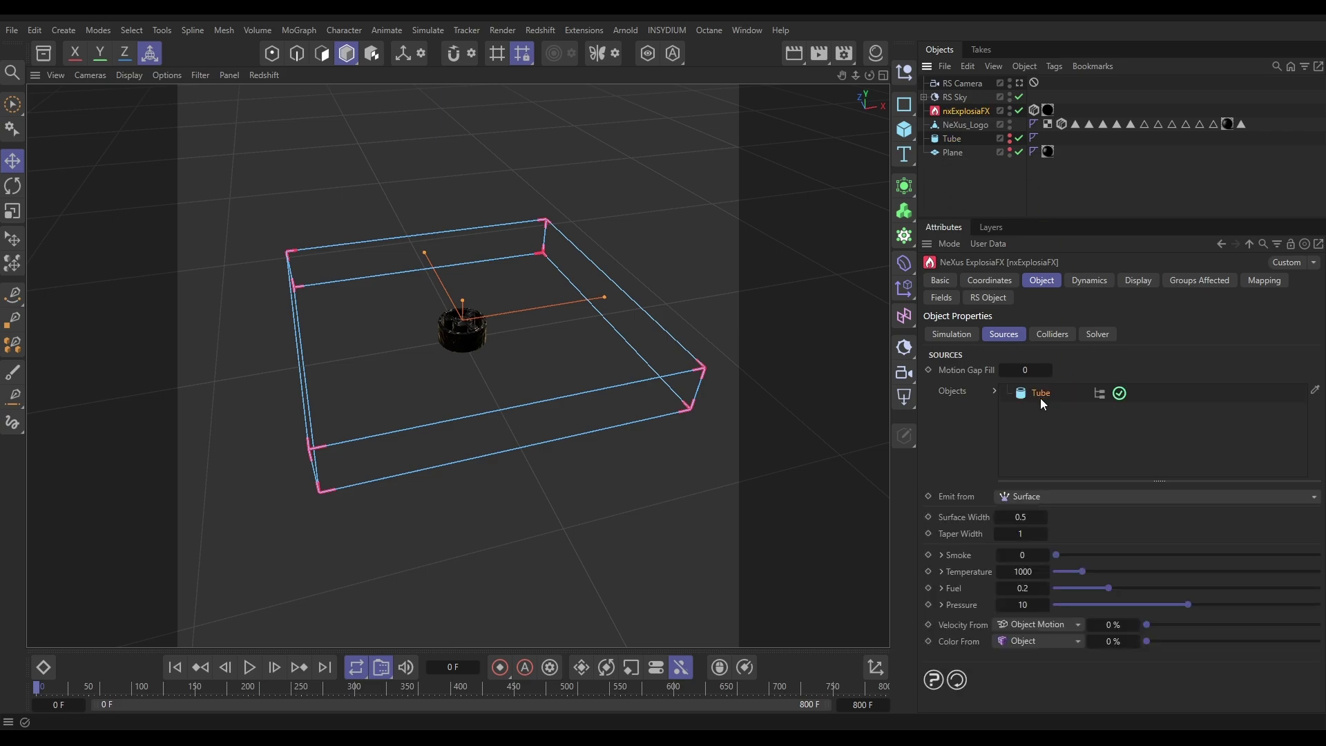
left_click(1069, 496)
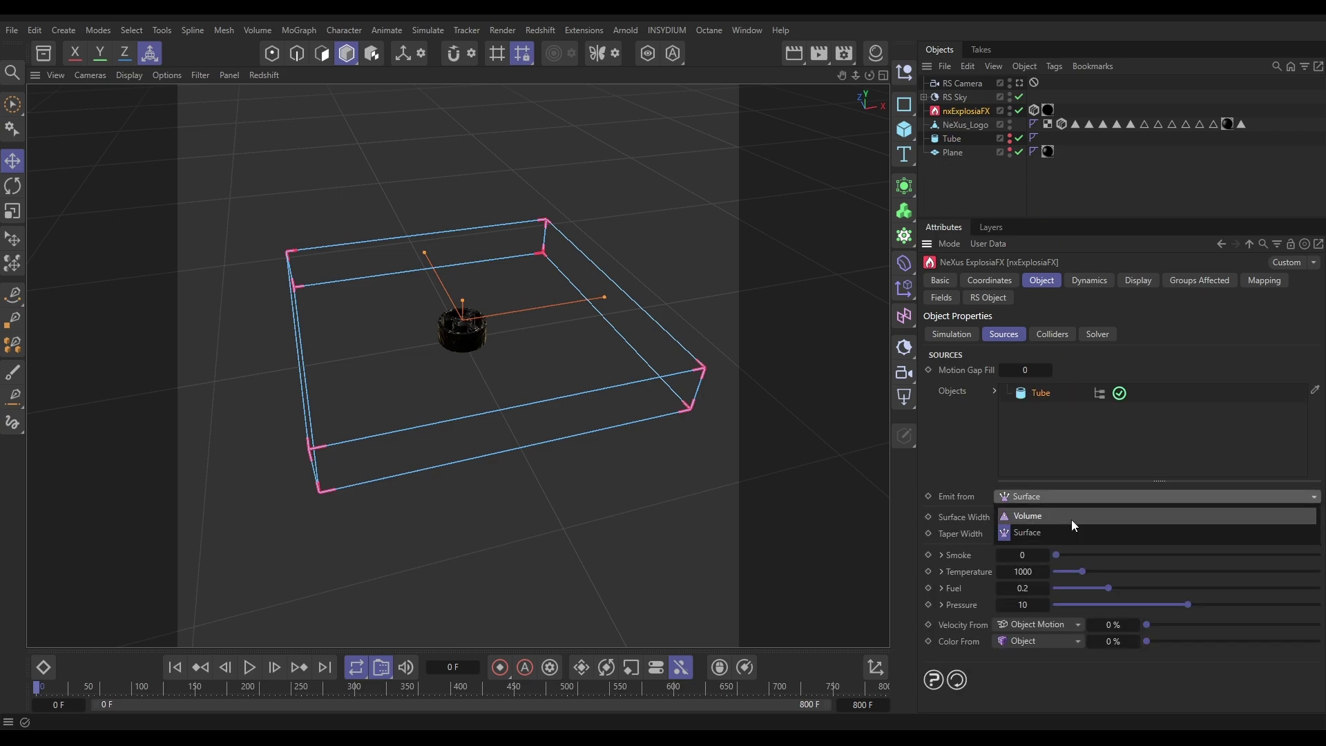
left_click(1071, 516)
Set the Tube source's Smoke to 5, Fuel to 0 and Pressure to 30.
left_click(1022, 518)
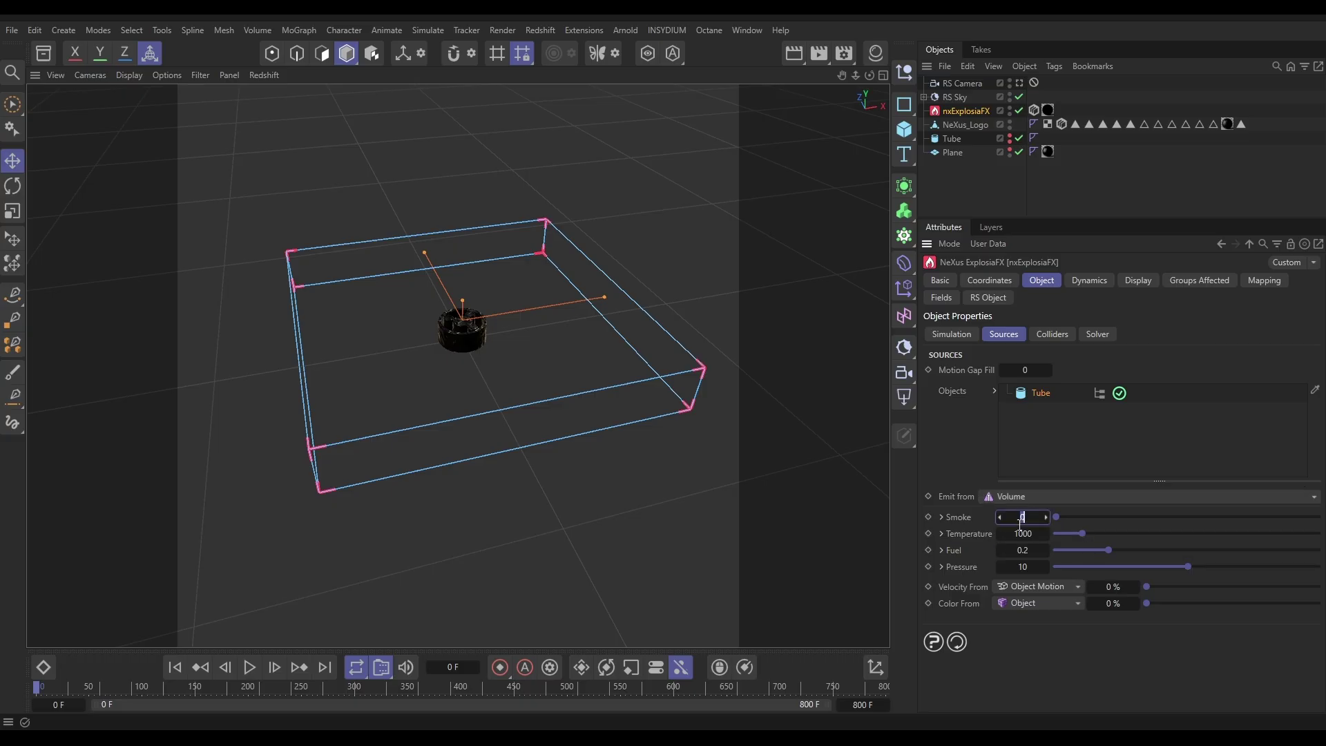
type("5")
key("Return")
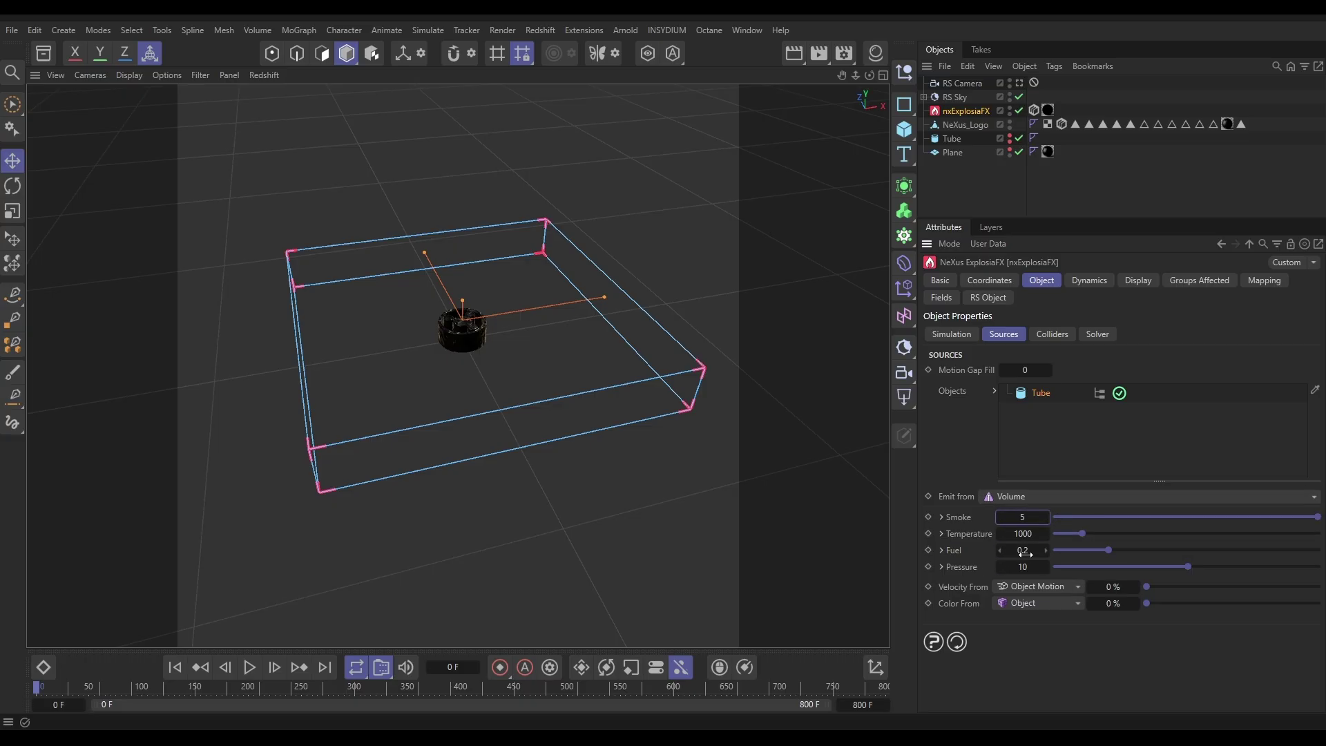
left_click(1026, 551)
key("BackSpace")
key("BackSpace")
key("BackSpace")
type("0")
key("Return")
left_click(1022, 569)
type("30")
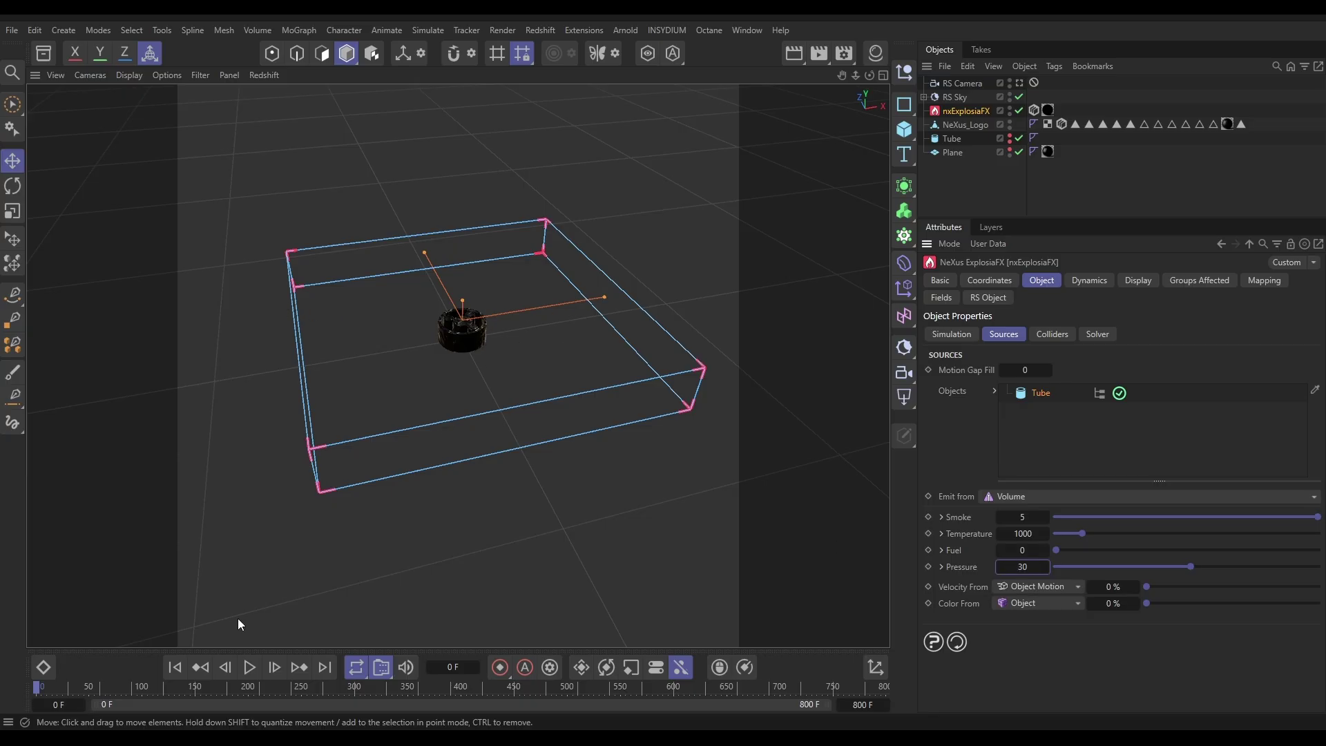
Play the simulation for about 145 frames, stop it, and examine the smoke around the tube up close.
left_click(249, 667)
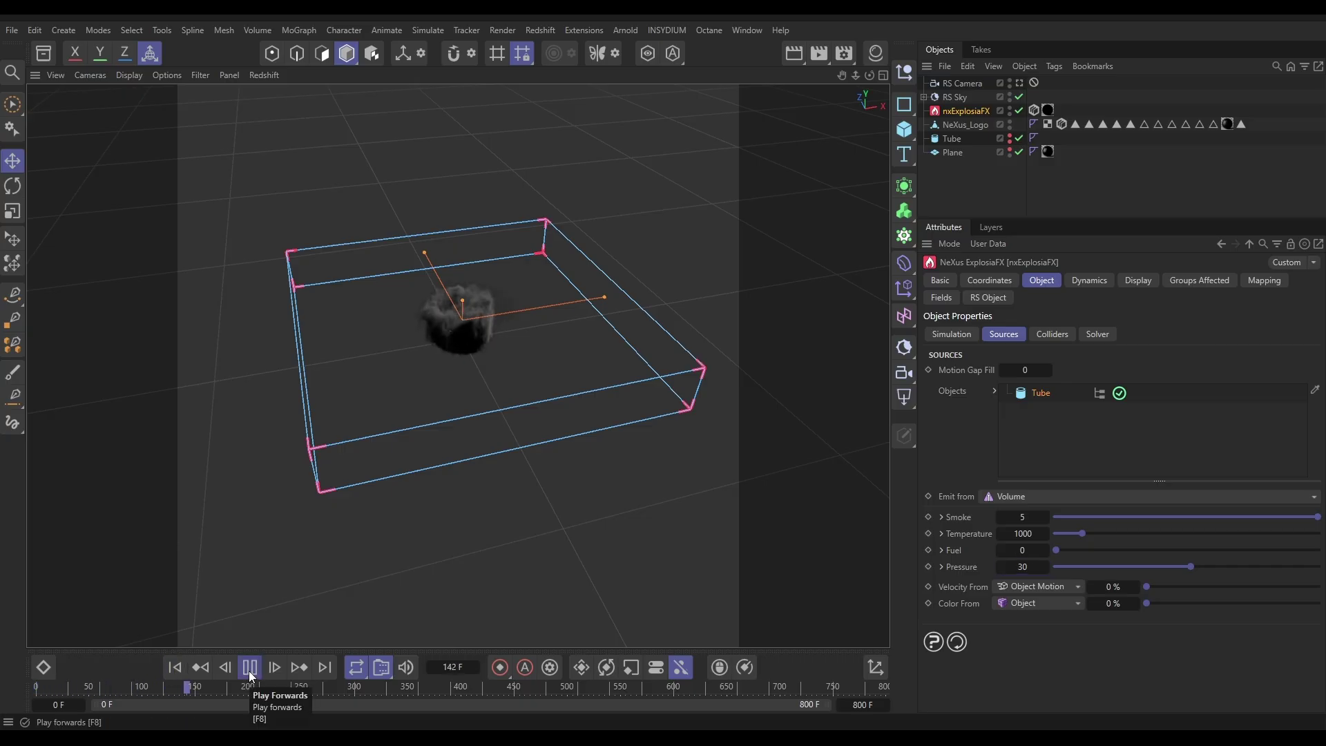
left_click(250, 667)
scroll(503, 327, "up", 5)
mouse_move(478, 354)
left_mouse_down("alt")
mouse_move(465, 281)
mouse_move(453, 334)
mouse_move(466, 351)
left_mouse_up("alt")
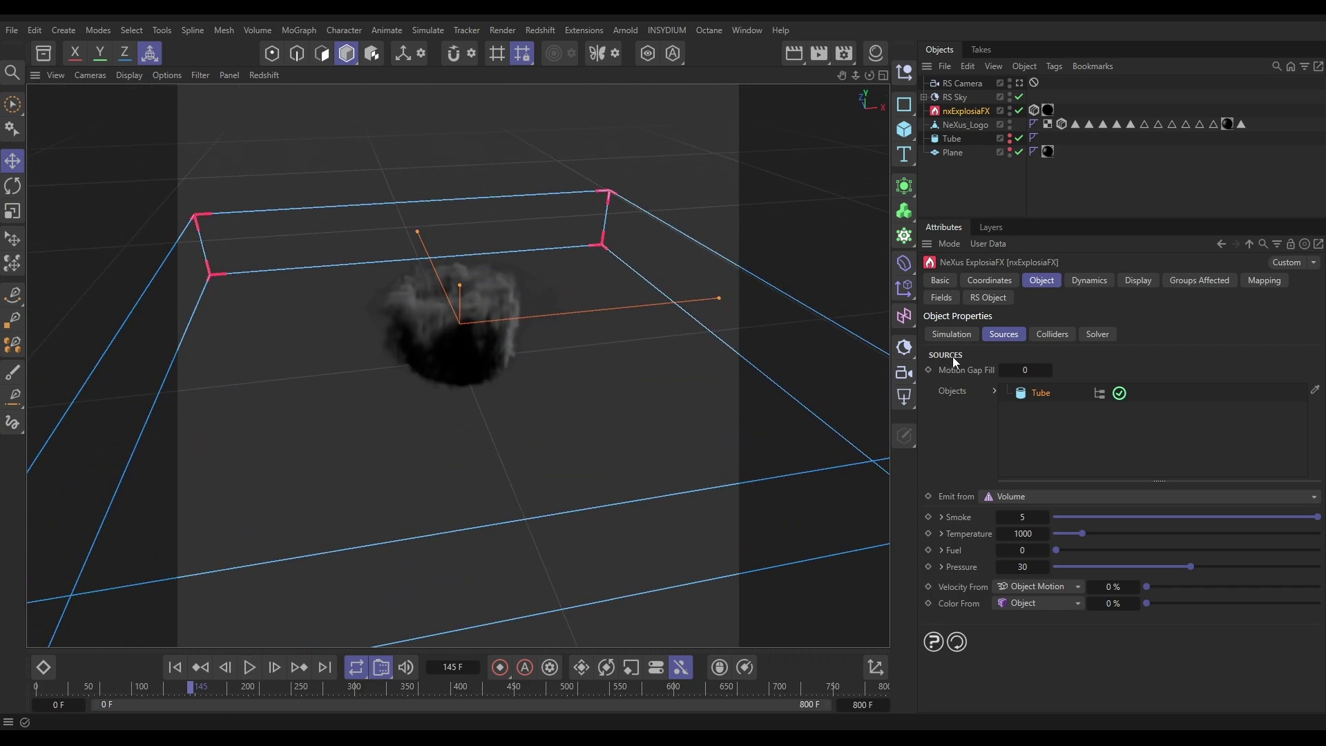
Set the simulation's Voxel Size to 2 cm and replay it from the first frame to check the smoke detail.
left_click(952, 335)
left_click(1015, 390)
type("2")
key("Return")
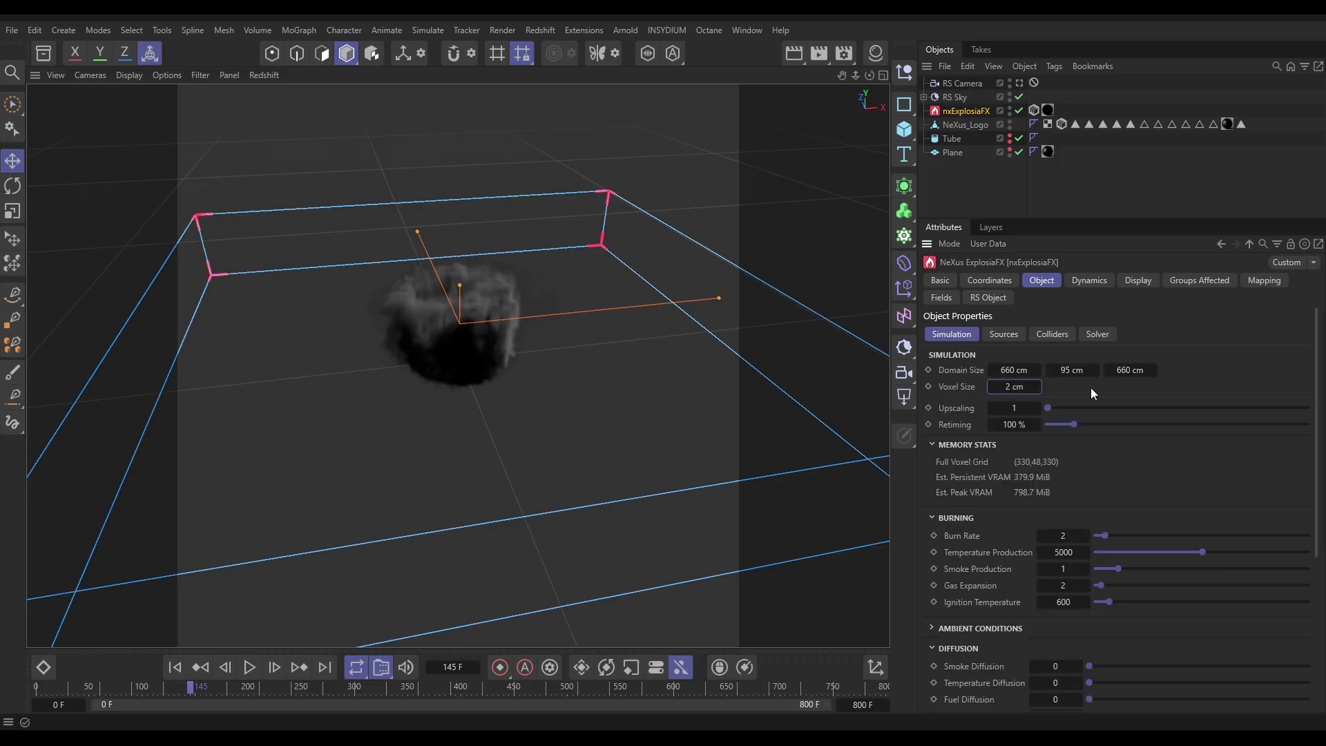
left_click(181, 669)
left_click(249, 667)
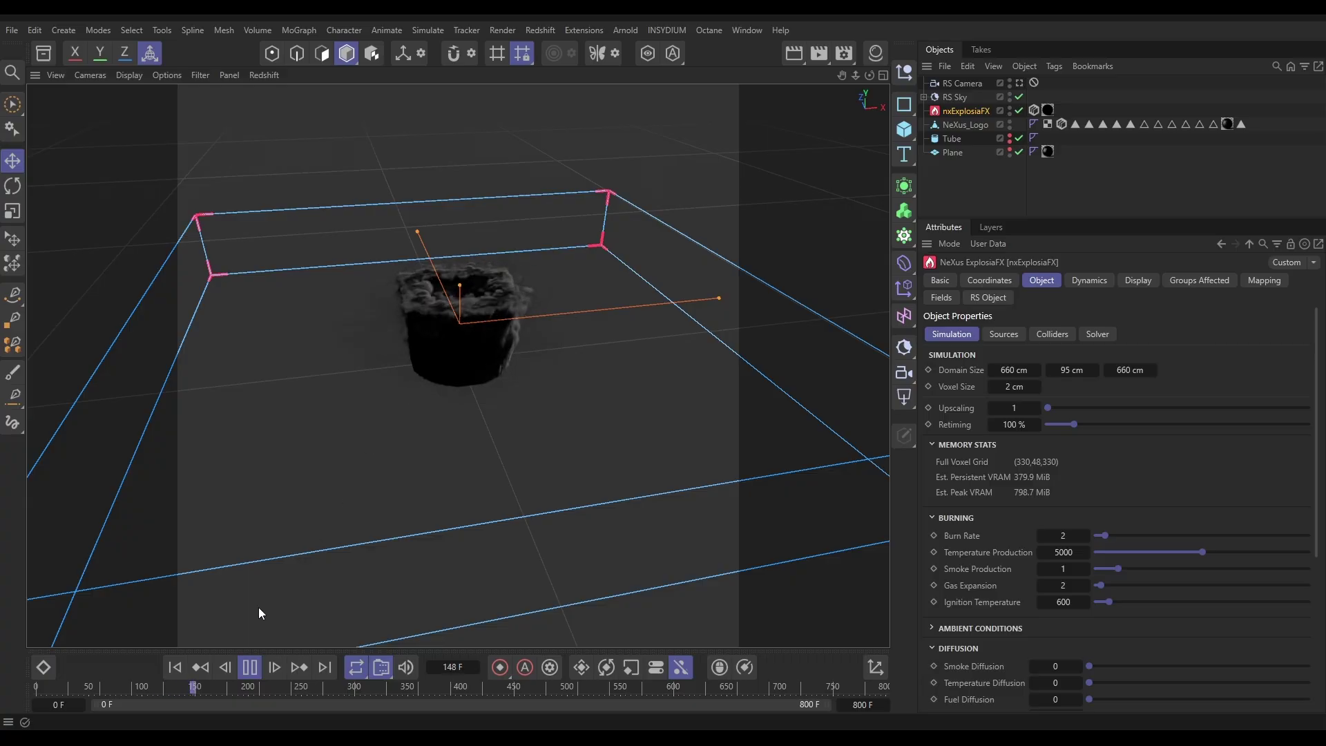
left_click(249, 668)
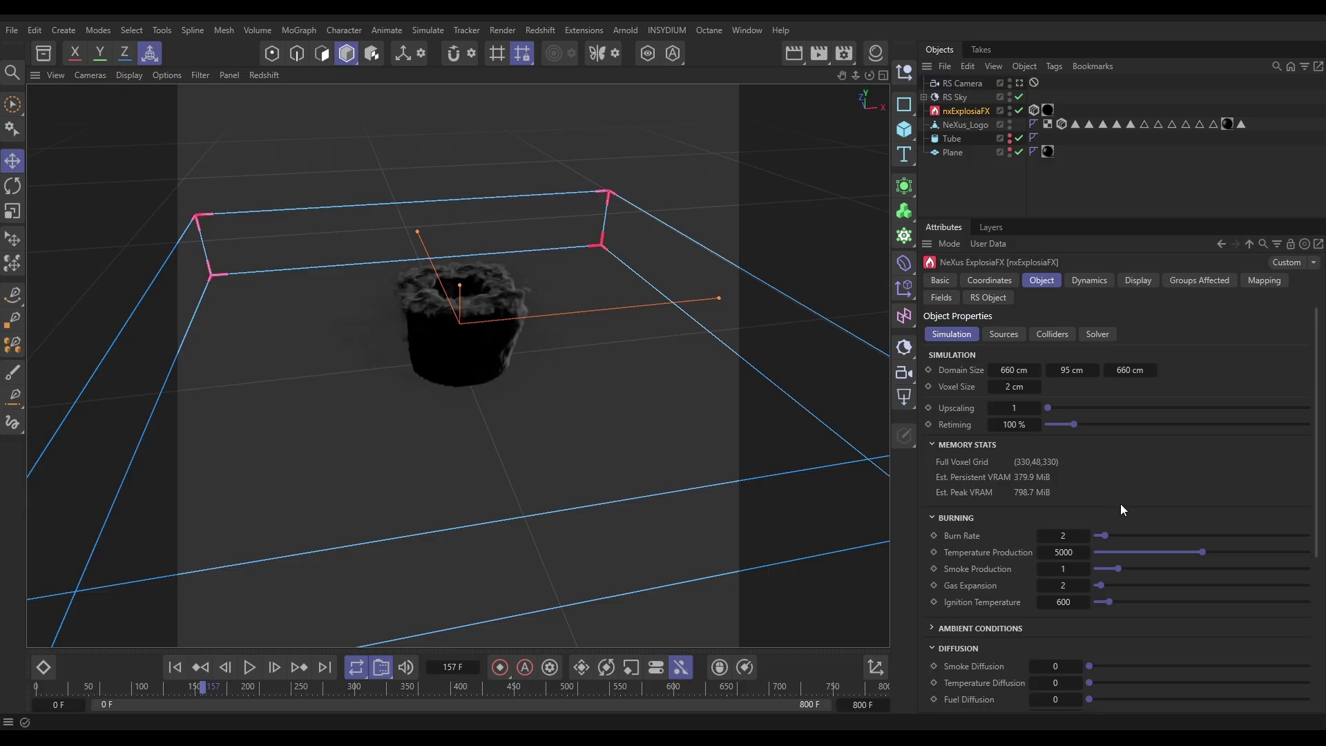
Set the Smoke Buoyancy to -20 and replay the simulation from the first frame.
left_click_drag(1316, 422, 1319, 571)
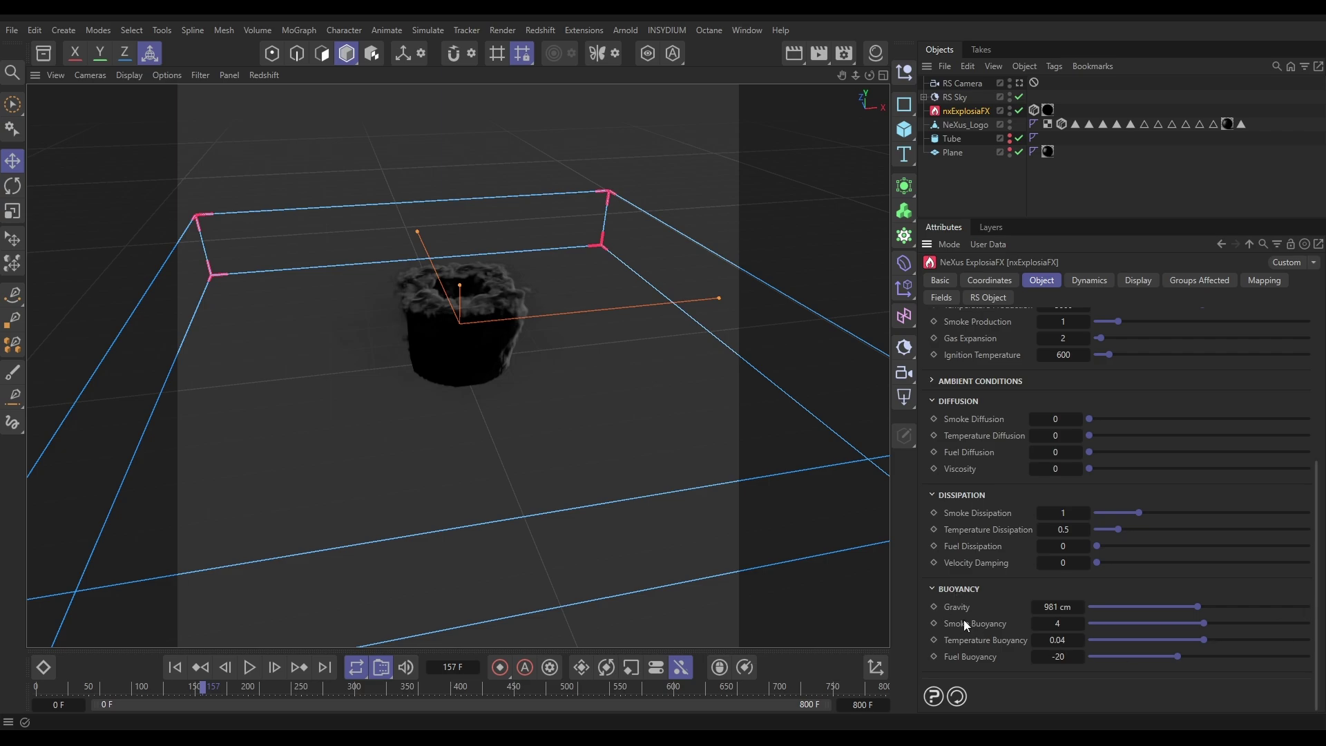
double_click(1056, 623)
type("-20")
key("Return")
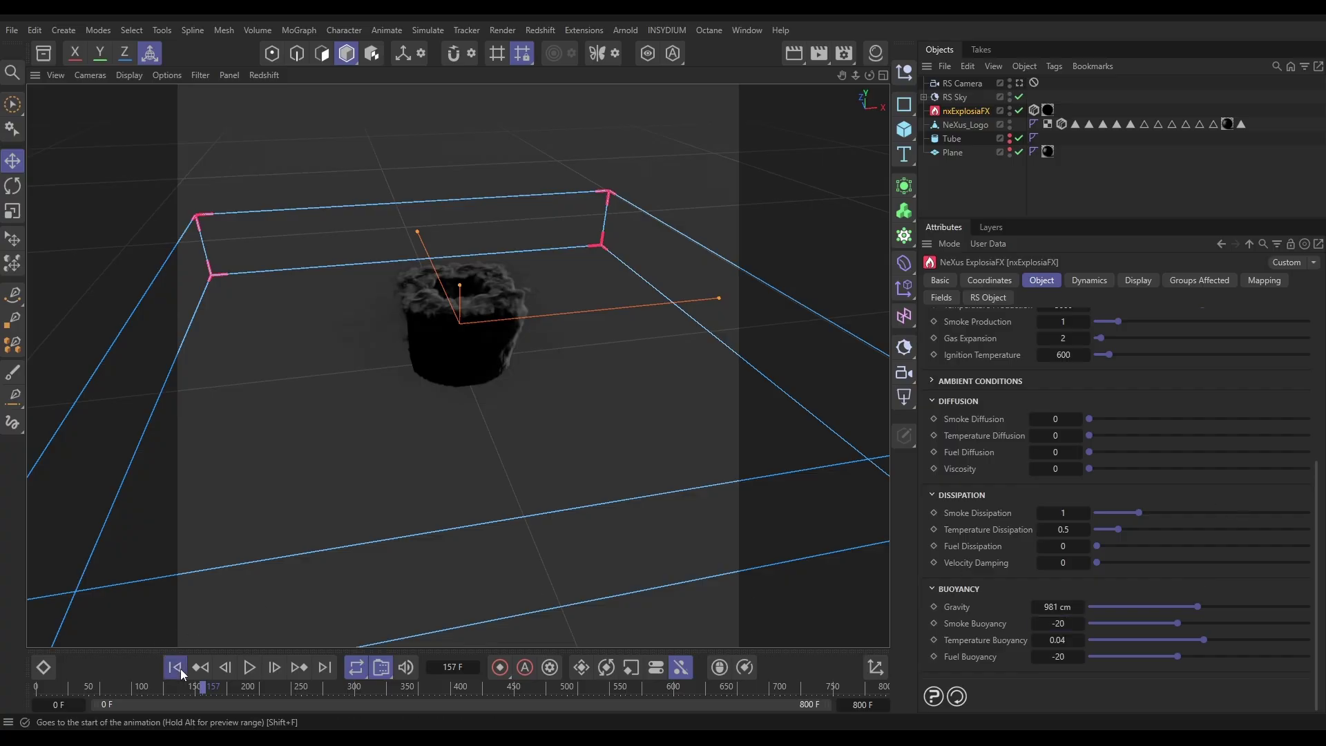
left_click(175, 667)
left_click(249, 668)
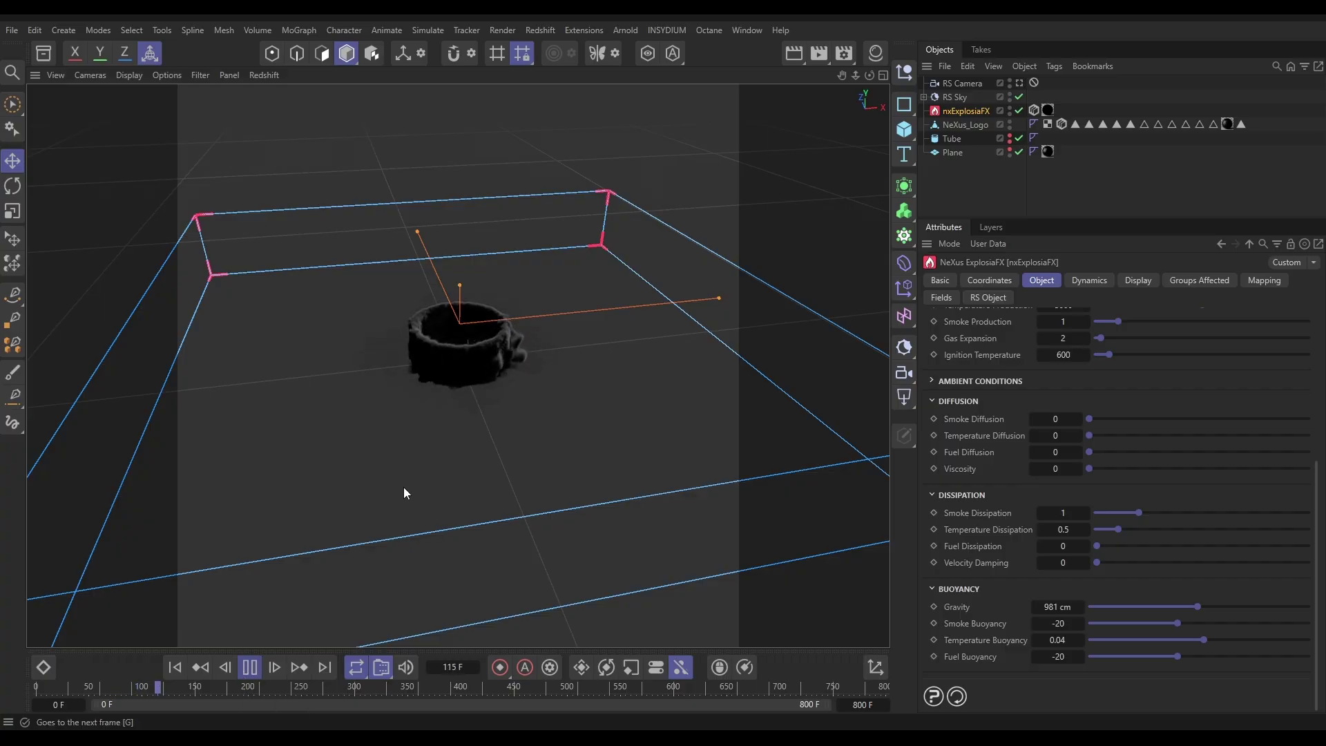
key("F8")
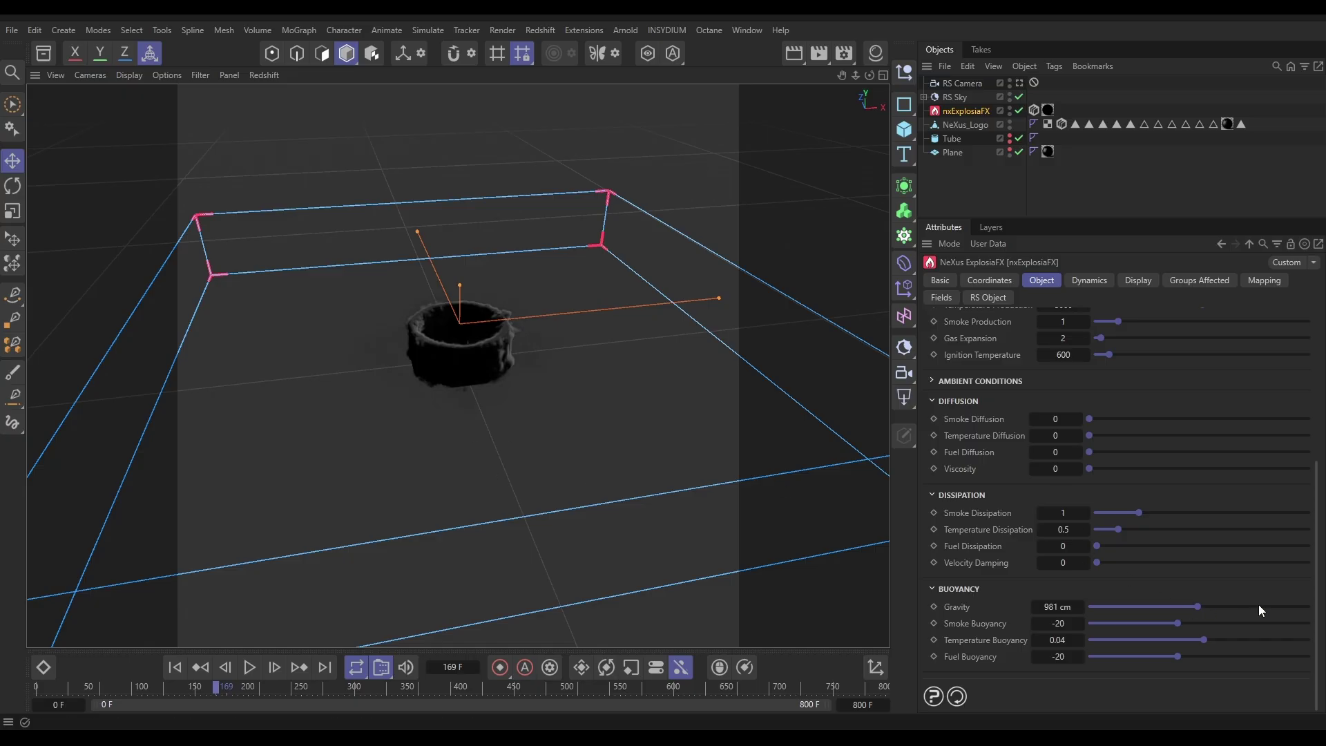
Enable the -Y domain boundary wall in the nxExplosiaFX solver settings.
left_click_drag(1316, 578, 1320, 373)
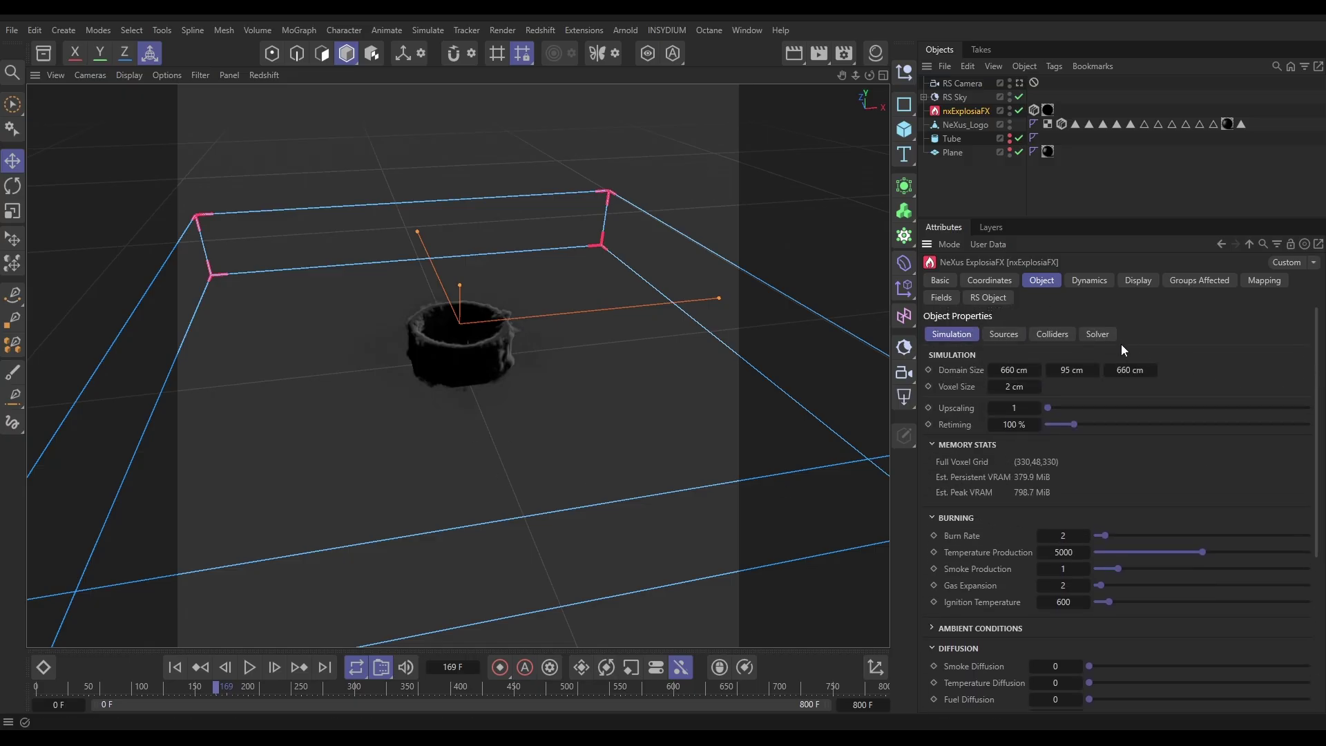
left_click(1098, 335)
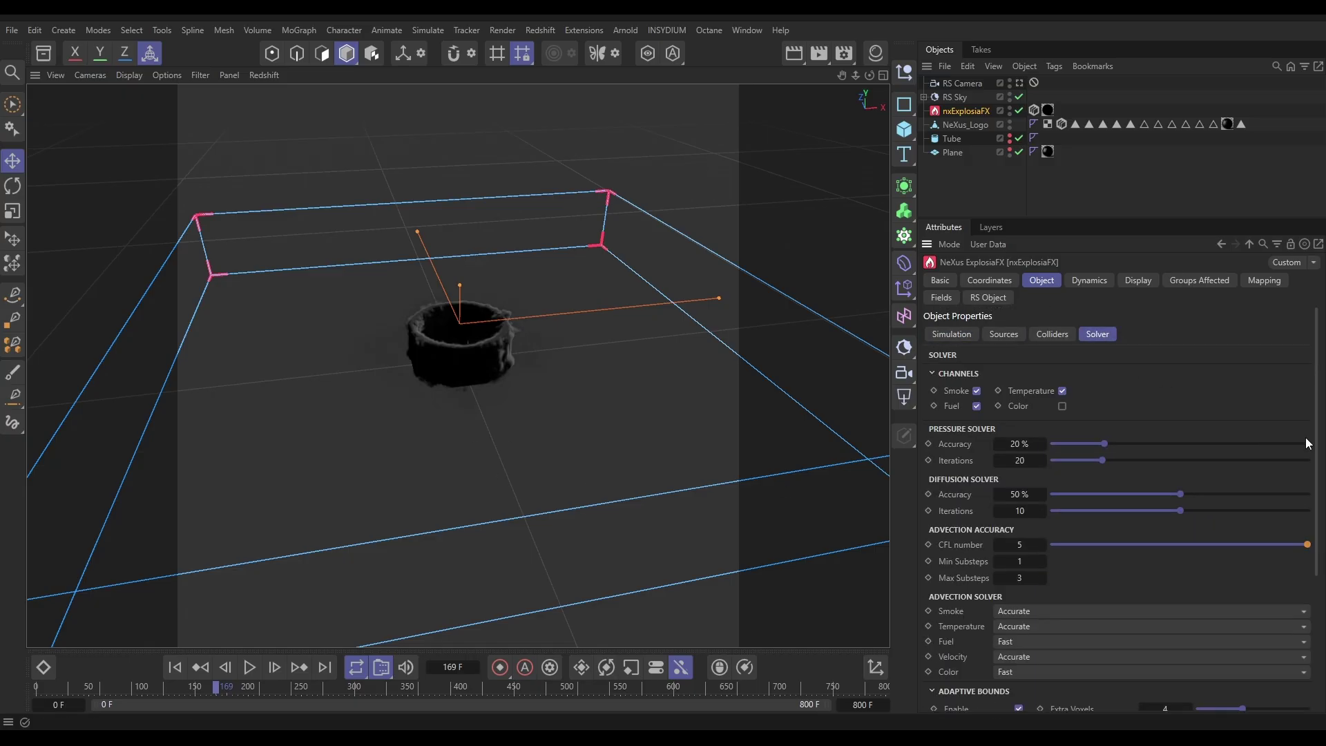
left_click_drag(1315, 424, 1301, 603)
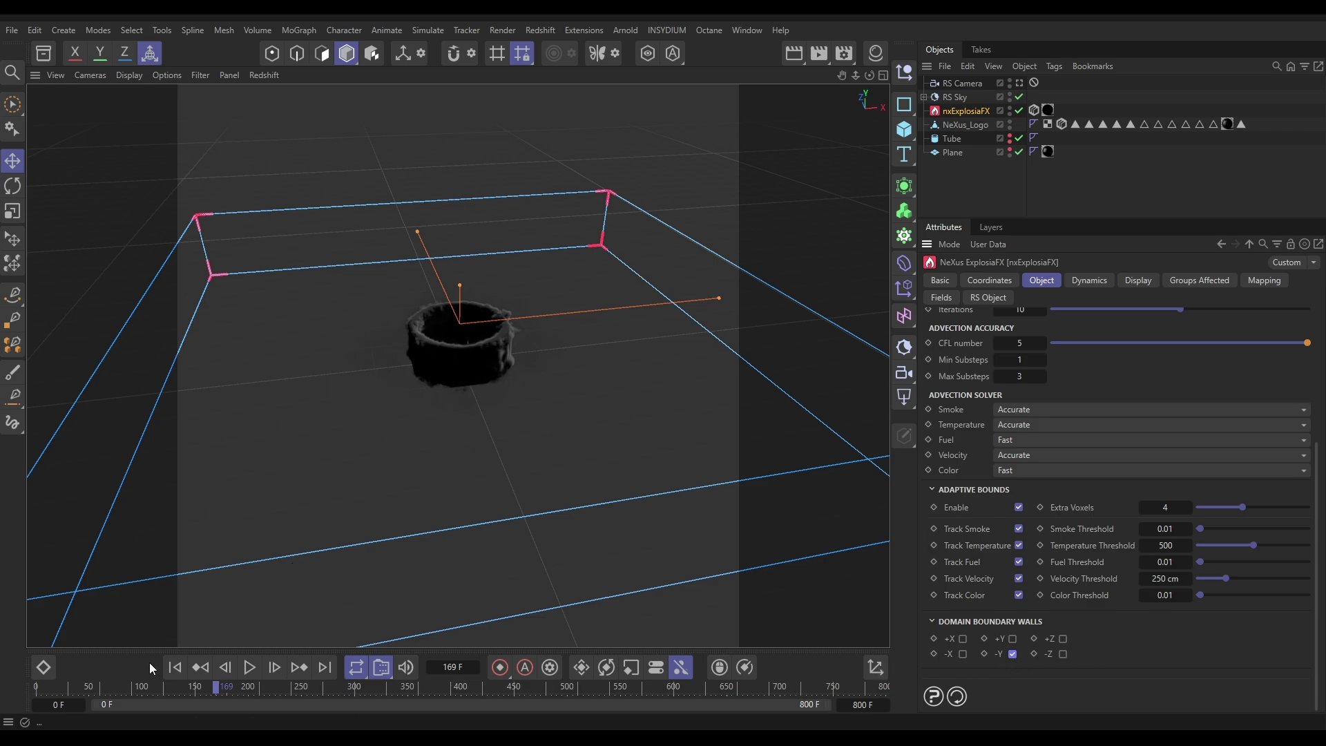
Play the simulation from the first frame to about frame 199, examining how the smoke spreads across the domain floor.
left_click(175, 667)
left_click(250, 667)
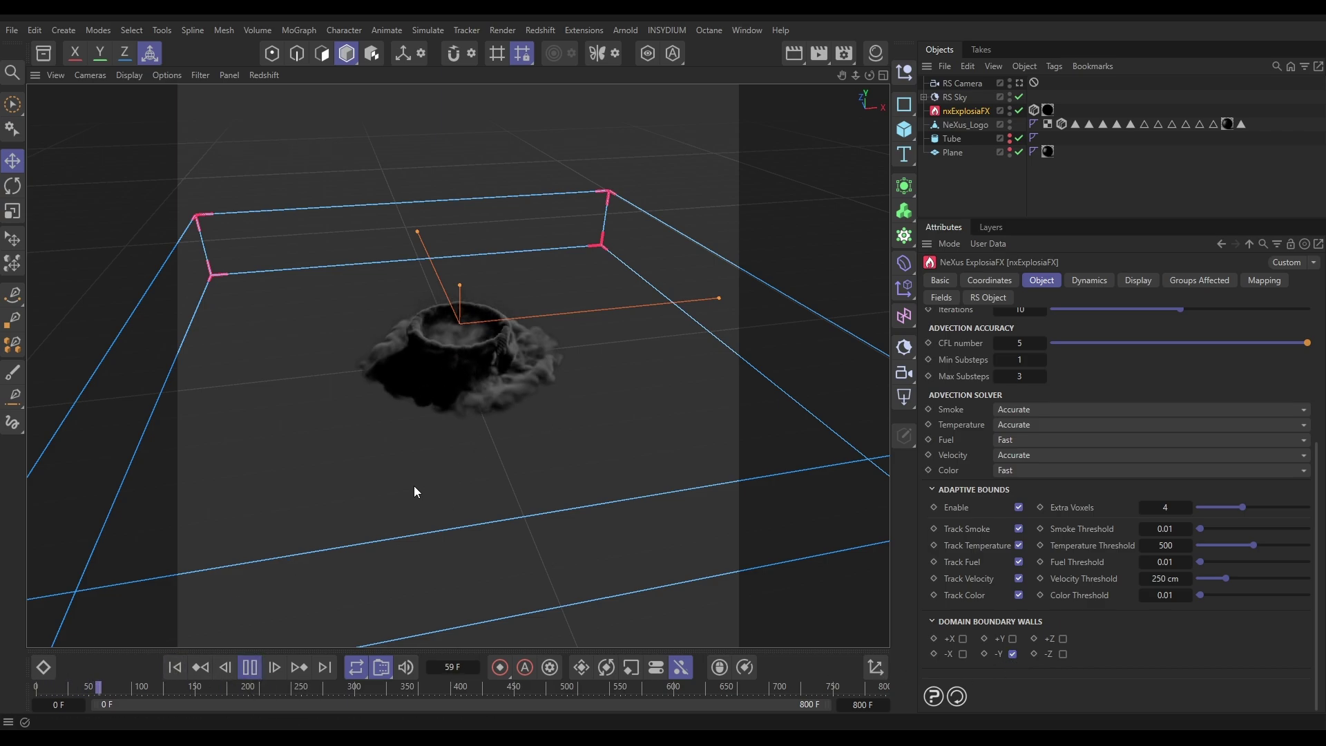
mouse_move(482, 396)
left_mouse_down("alt")
mouse_move(432, 409)
mouse_move(469, 398)
left_mouse_up("alt")
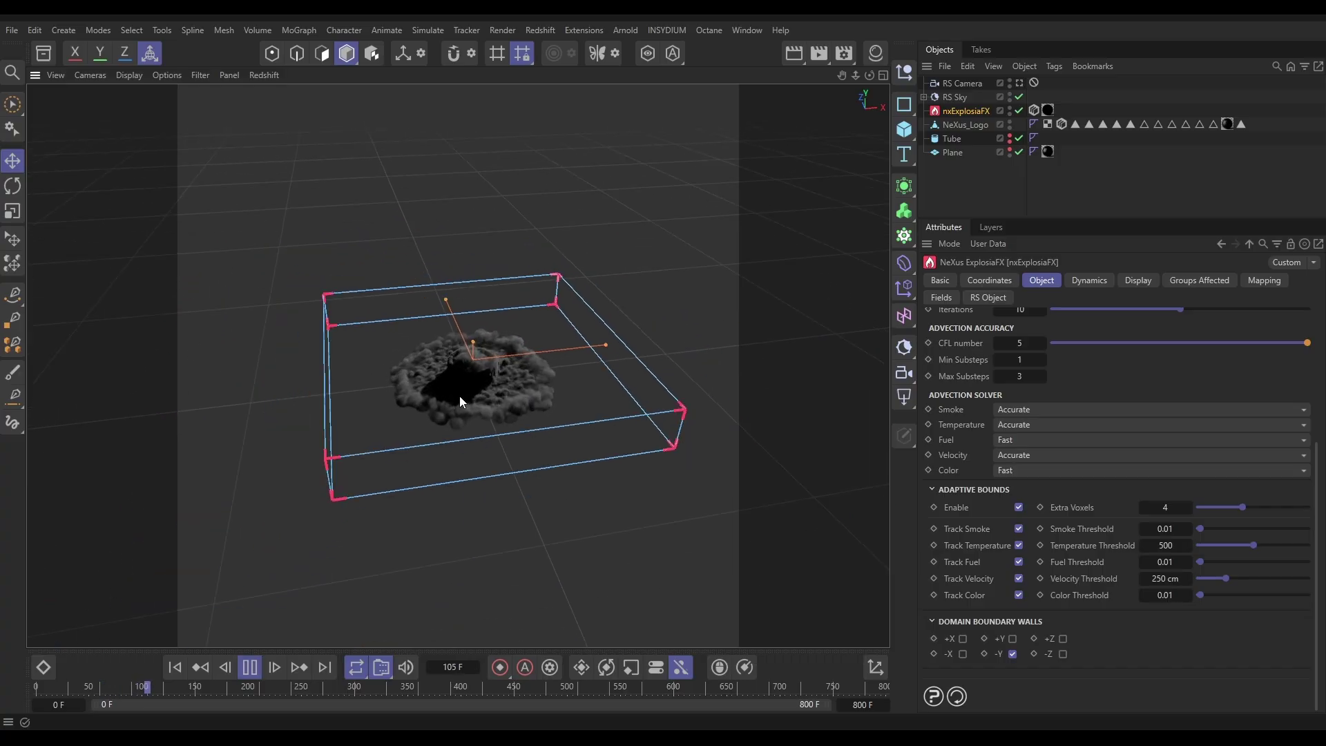
scroll(493, 399, "up", 5)
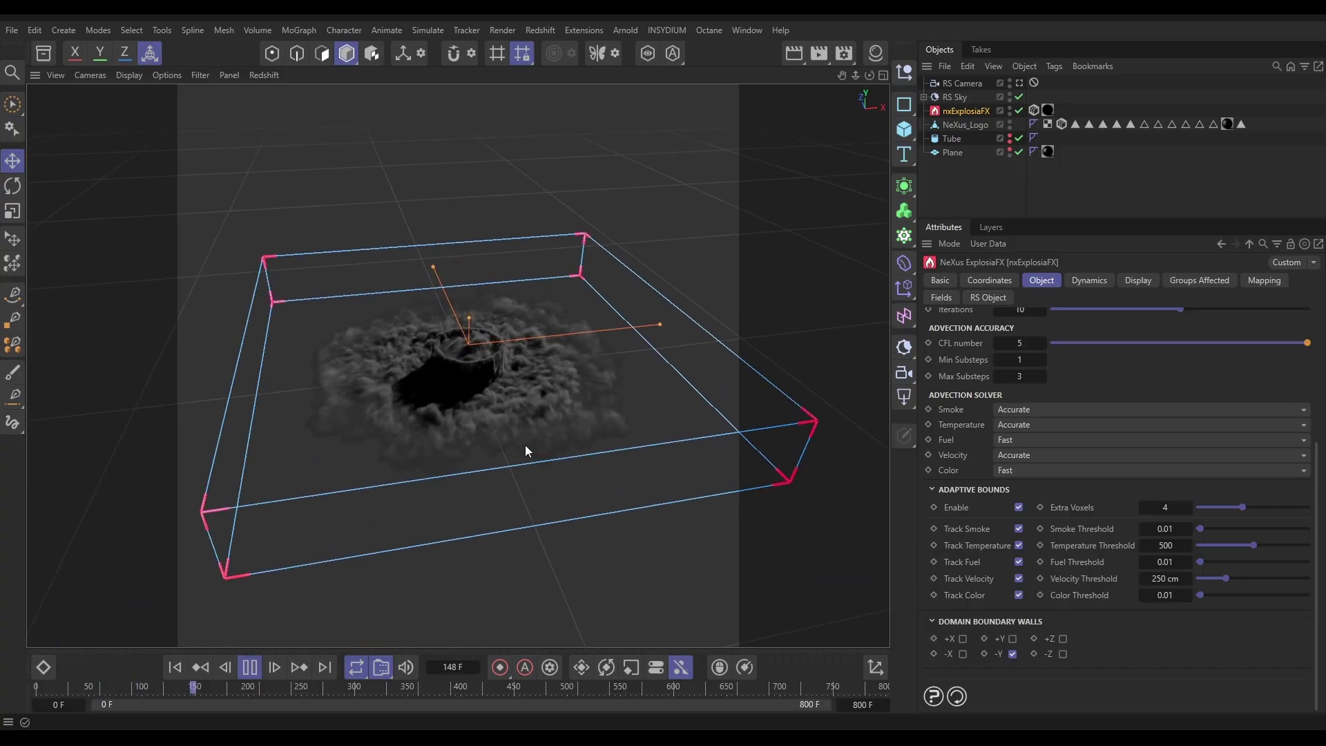
left_click(249, 667)
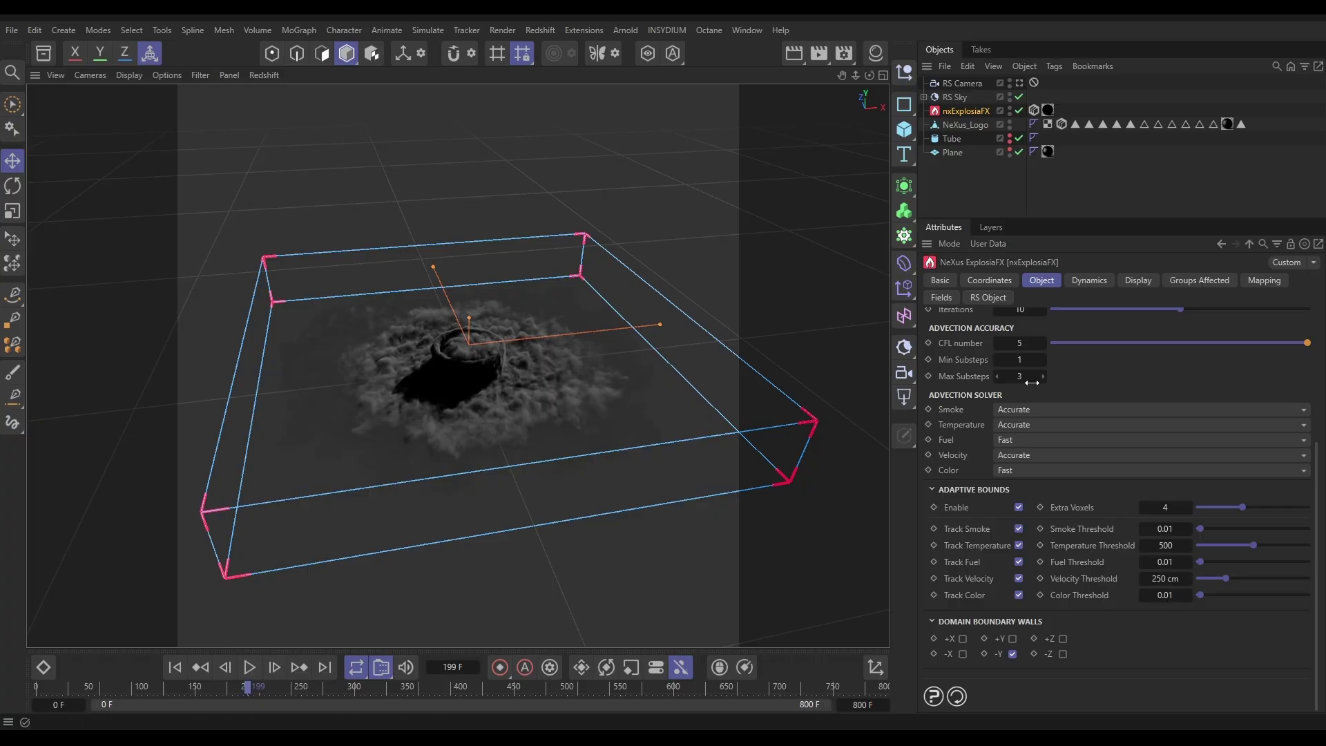
Set the smoke display's Albedo to 1 and Scatter Anisotropy to -0.1.
left_click(1136, 281)
left_click_drag(1267, 470, 1308, 471)
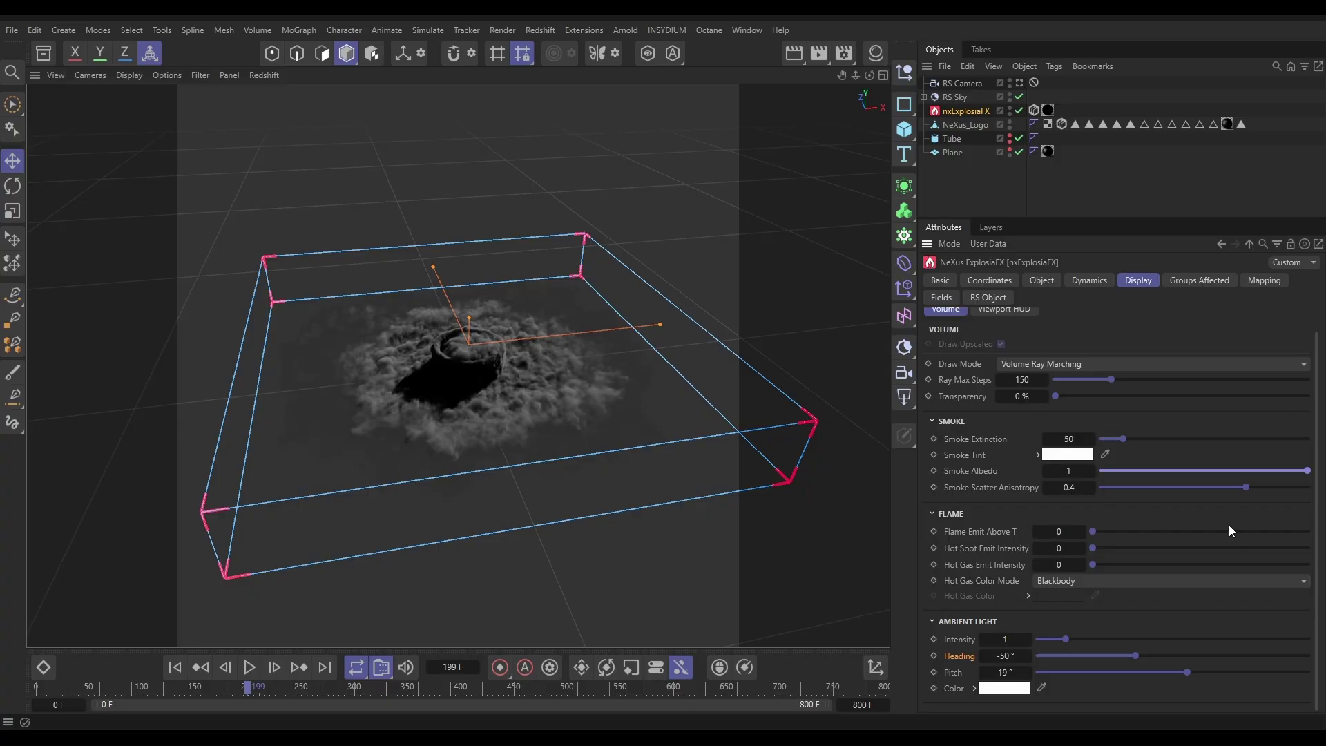
left_click_drag(1241, 487, 1197, 502)
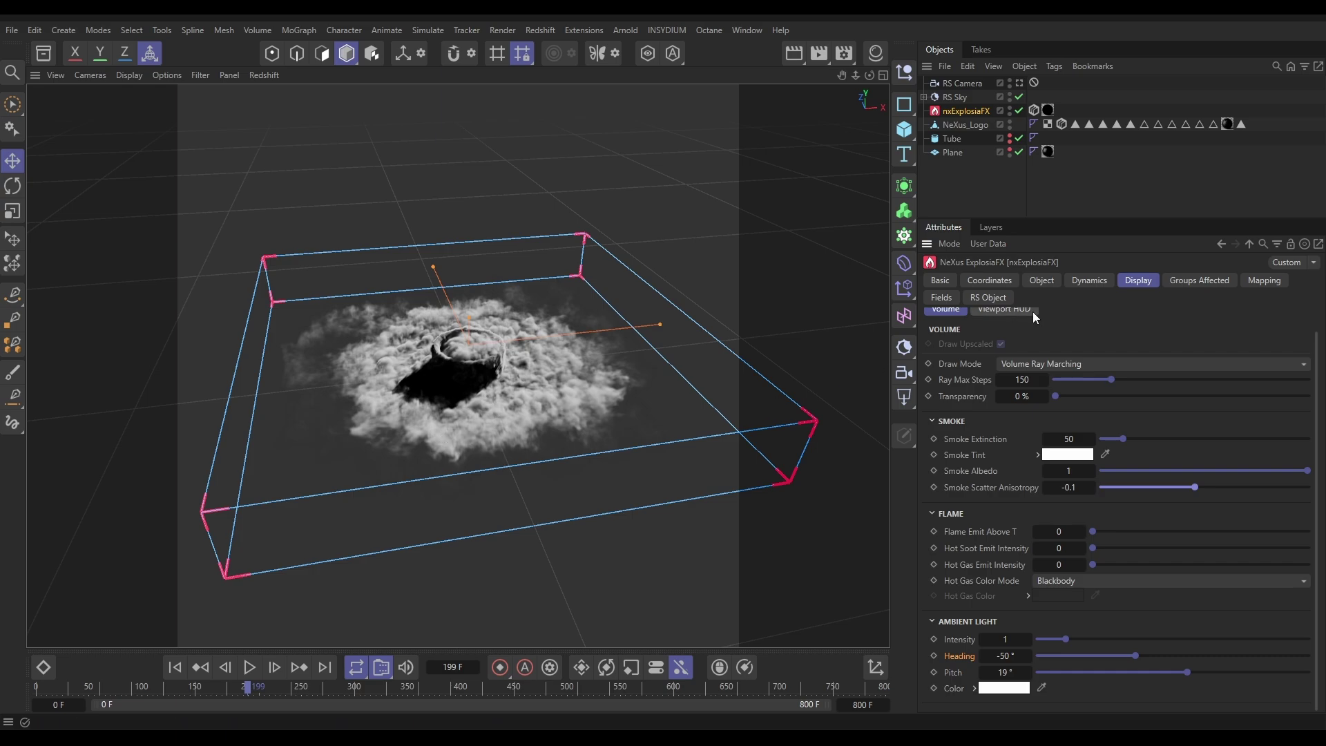
Switch the advection solver's Velocity and Temperature to Fast and replay the simulation from the first frame.
left_click(1040, 280)
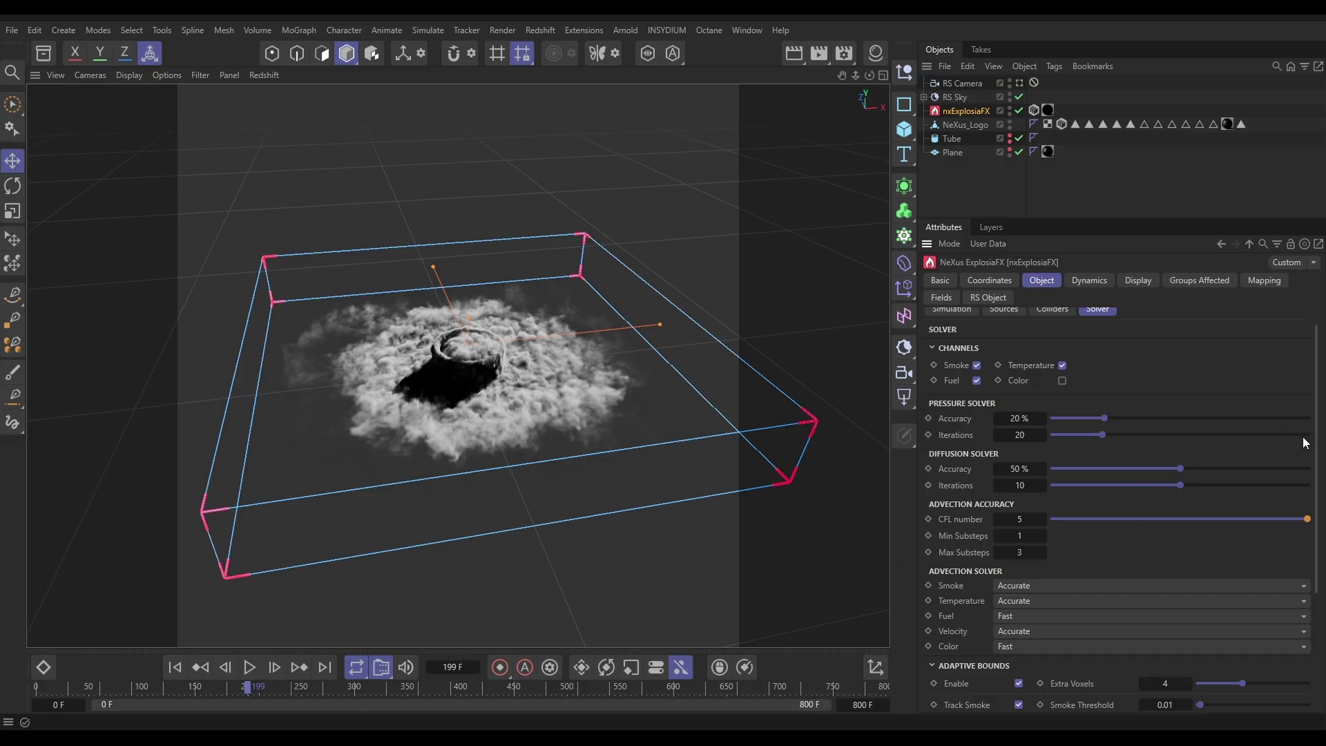
scroll(1257, 644, "down", 5)
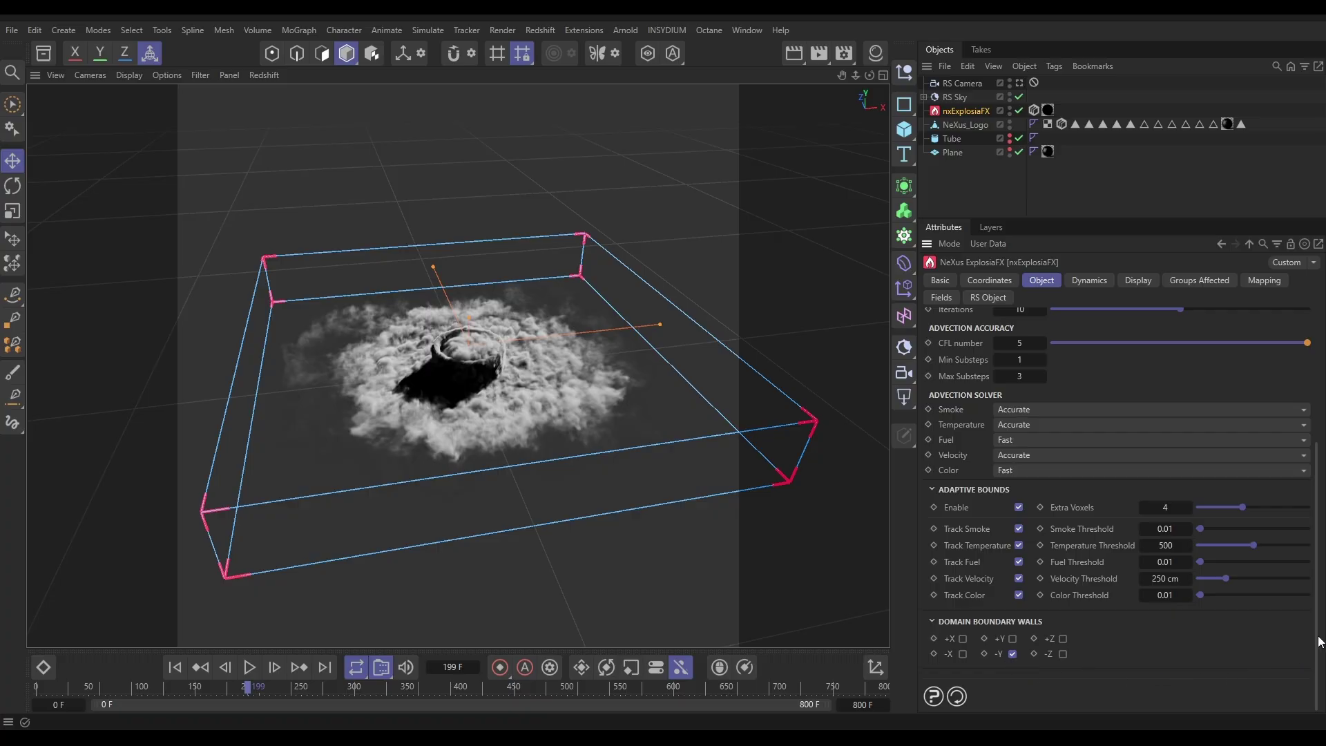
scroll(1309, 642, "up", 2)
scroll(1099, 568, "up", 1)
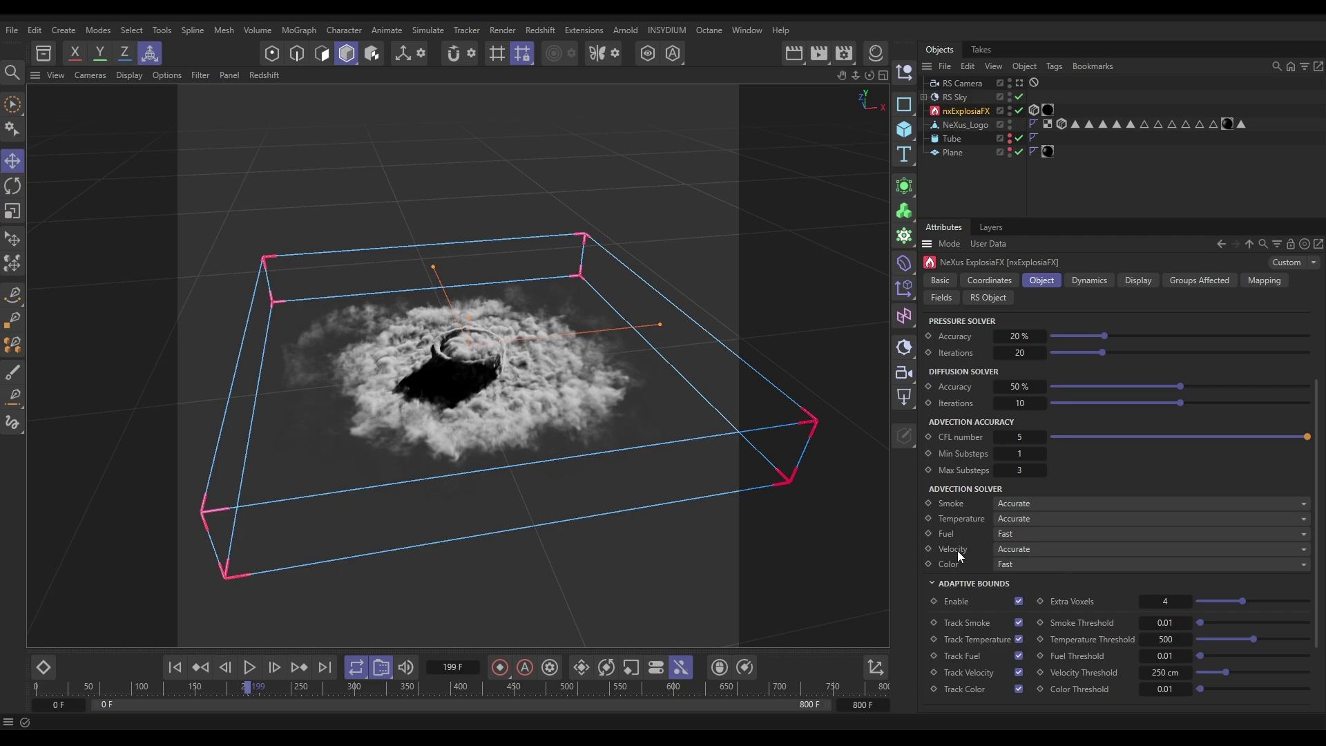
left_click(1007, 550)
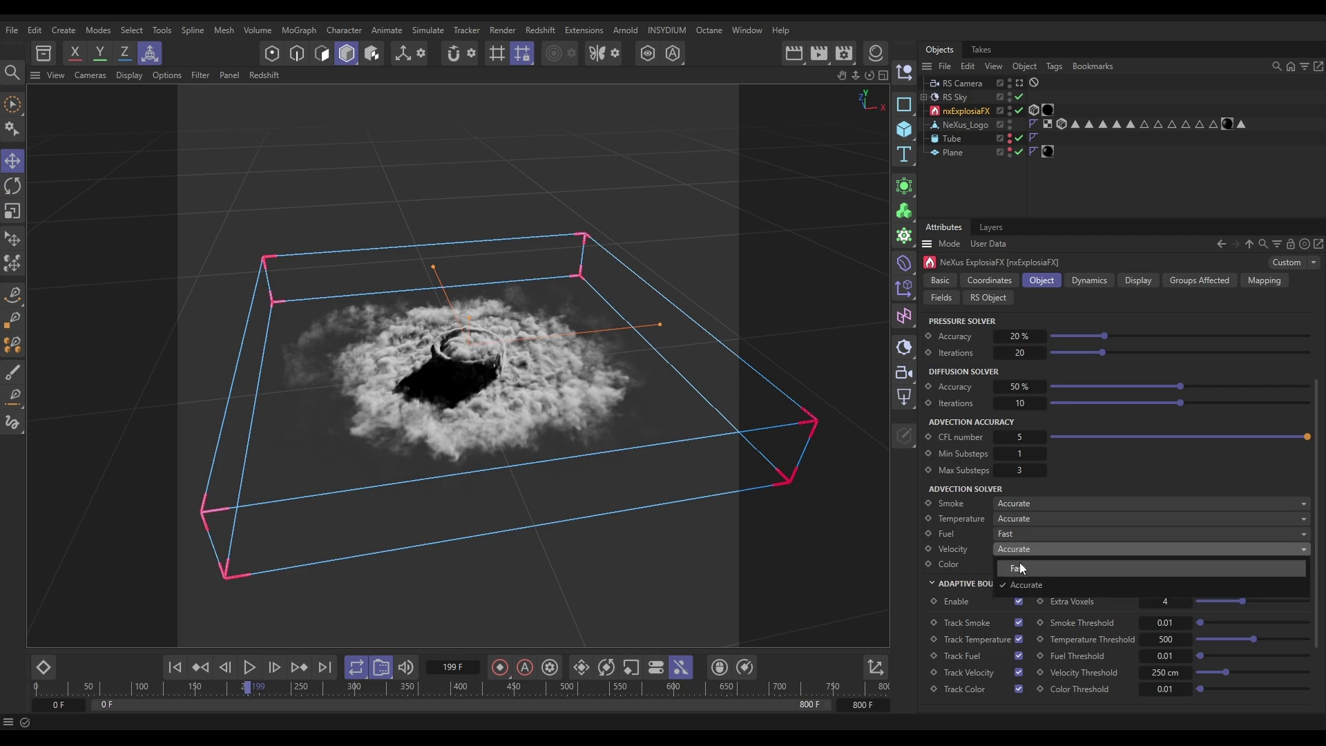
left_click(1019, 564)
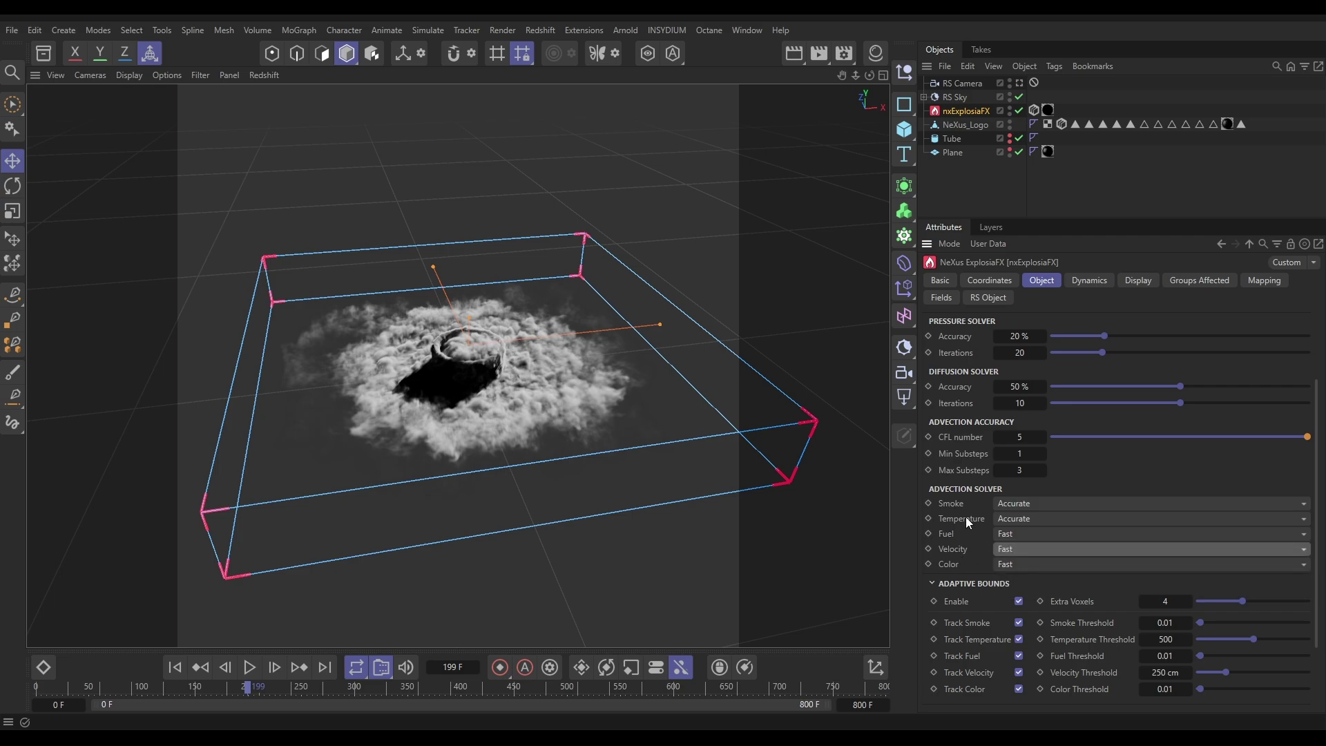
left_click(1025, 520)
left_click(1029, 537)
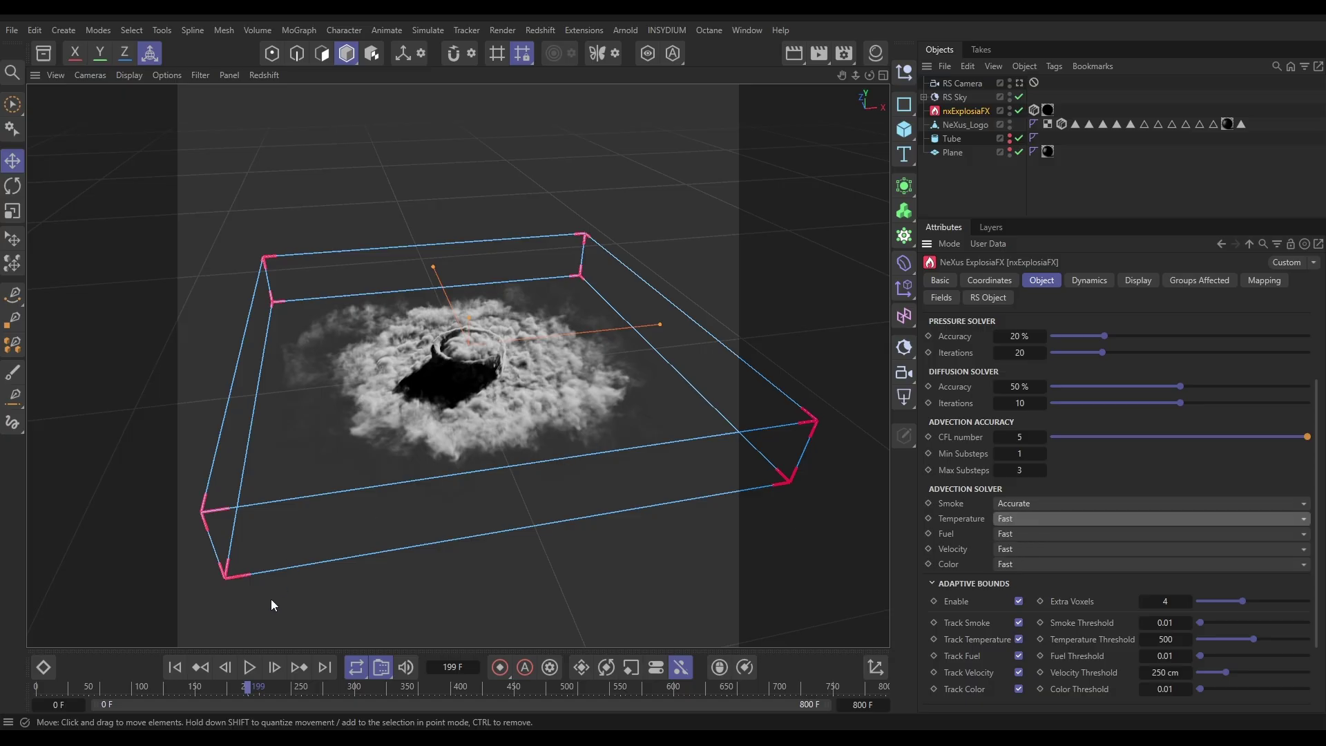
left_click(176, 667)
left_click(249, 667)
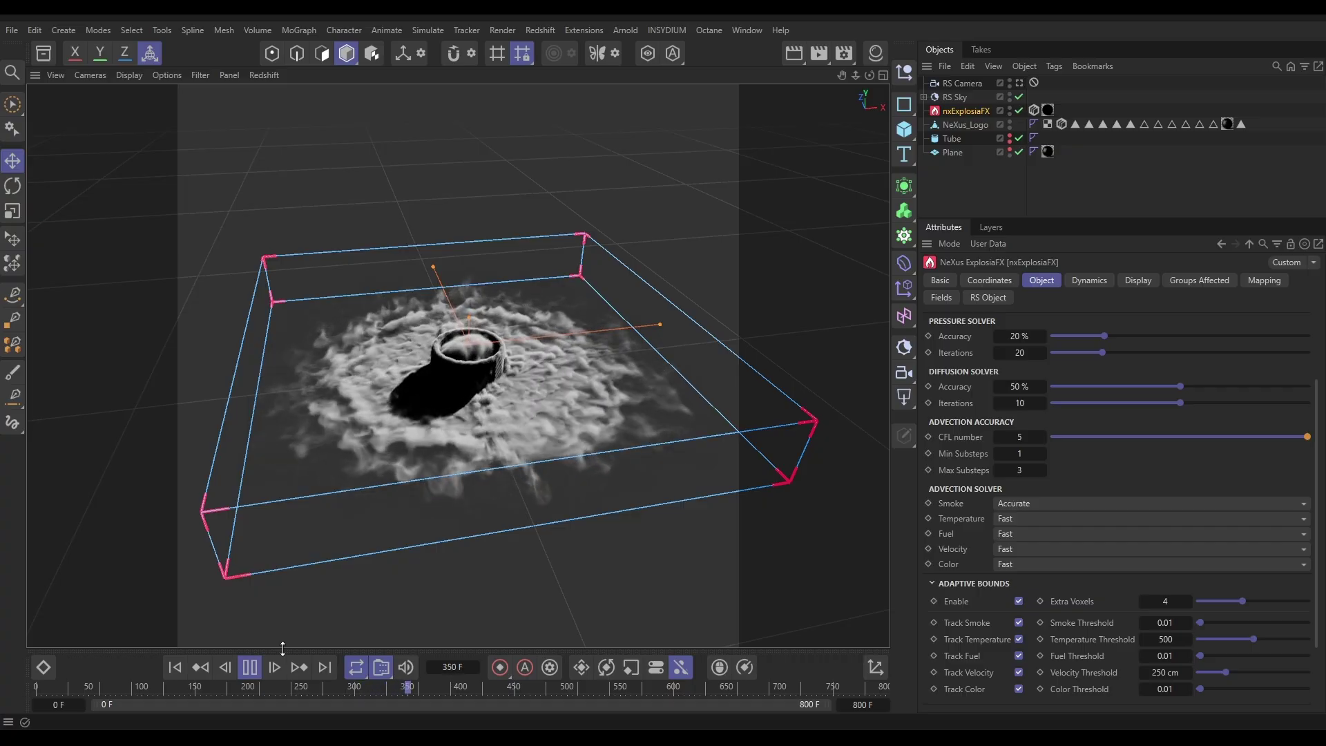
Stop the playback and set nxExplosiaFX's Smoke Dissipation to 0.2.
left_click(250, 667)
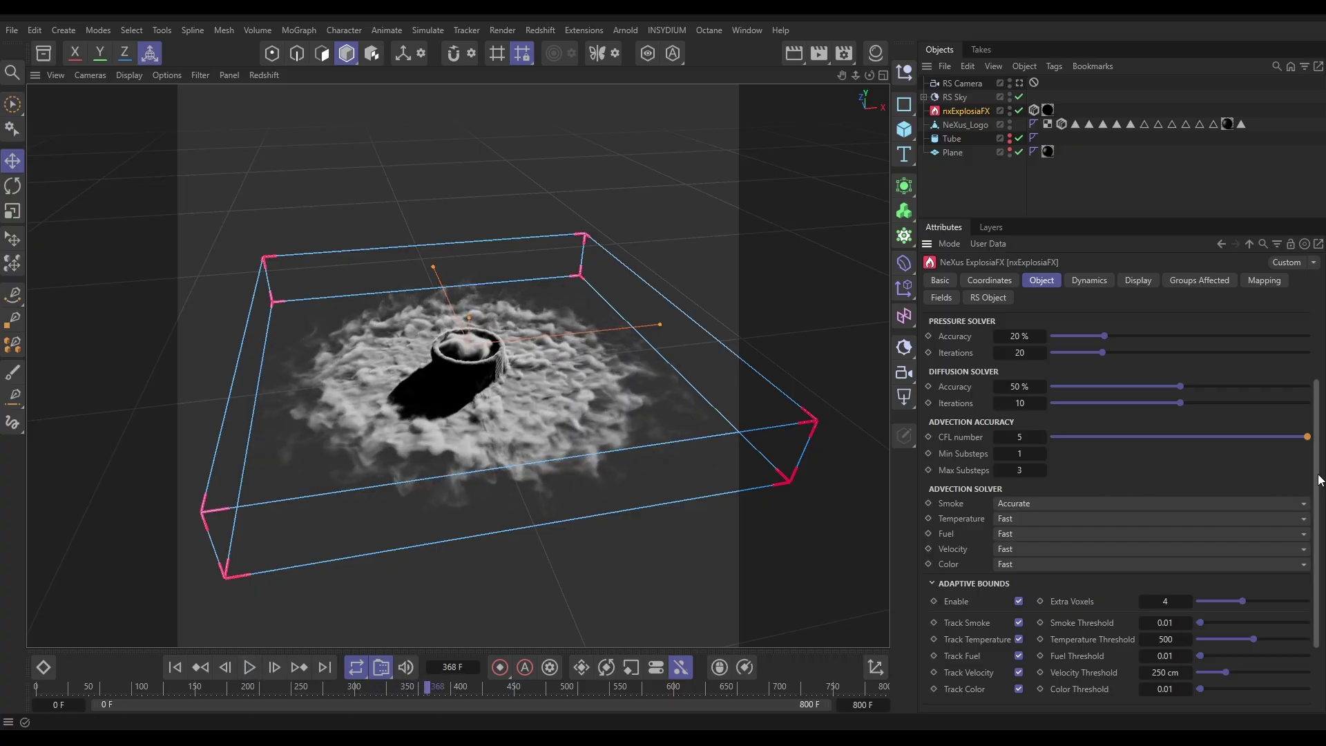
left_click_drag(1315, 454, 1316, 383)
left_click(974, 338)
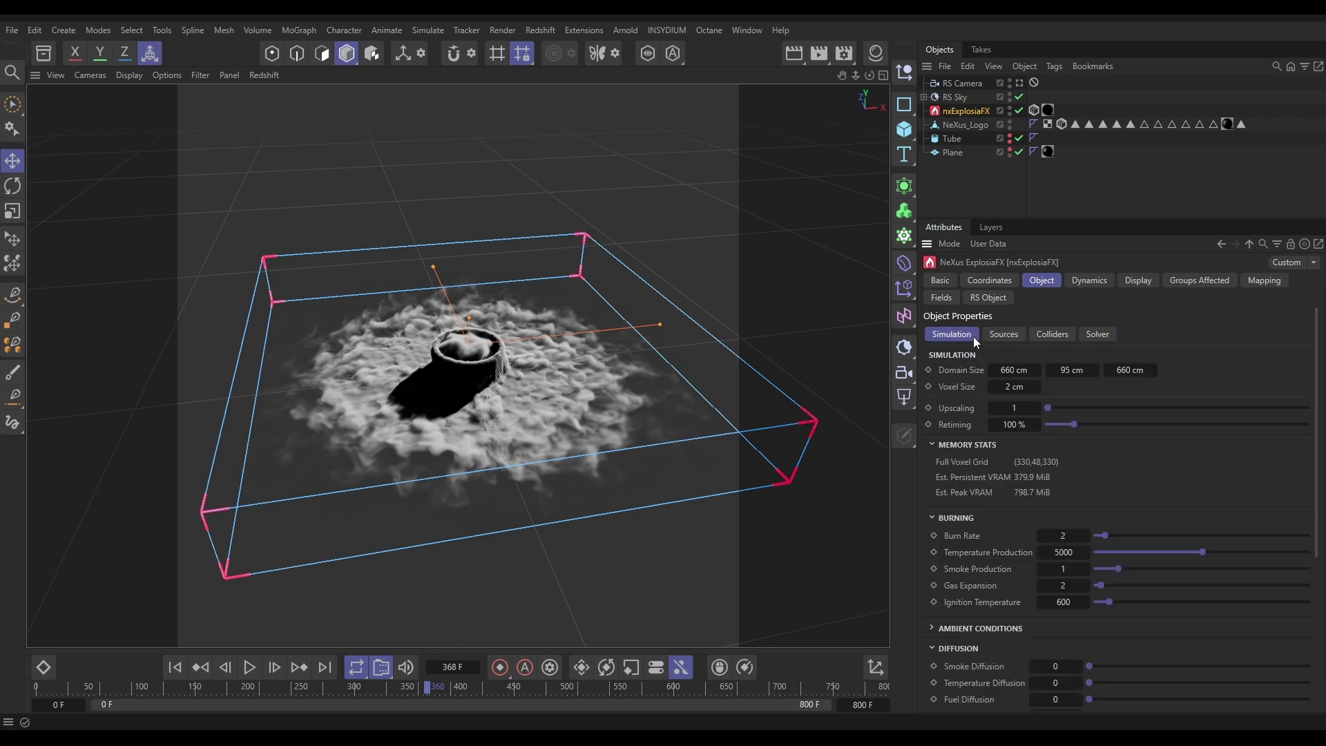
scroll(1010, 591, "down", 1)
scroll(998, 605, "down", 1)
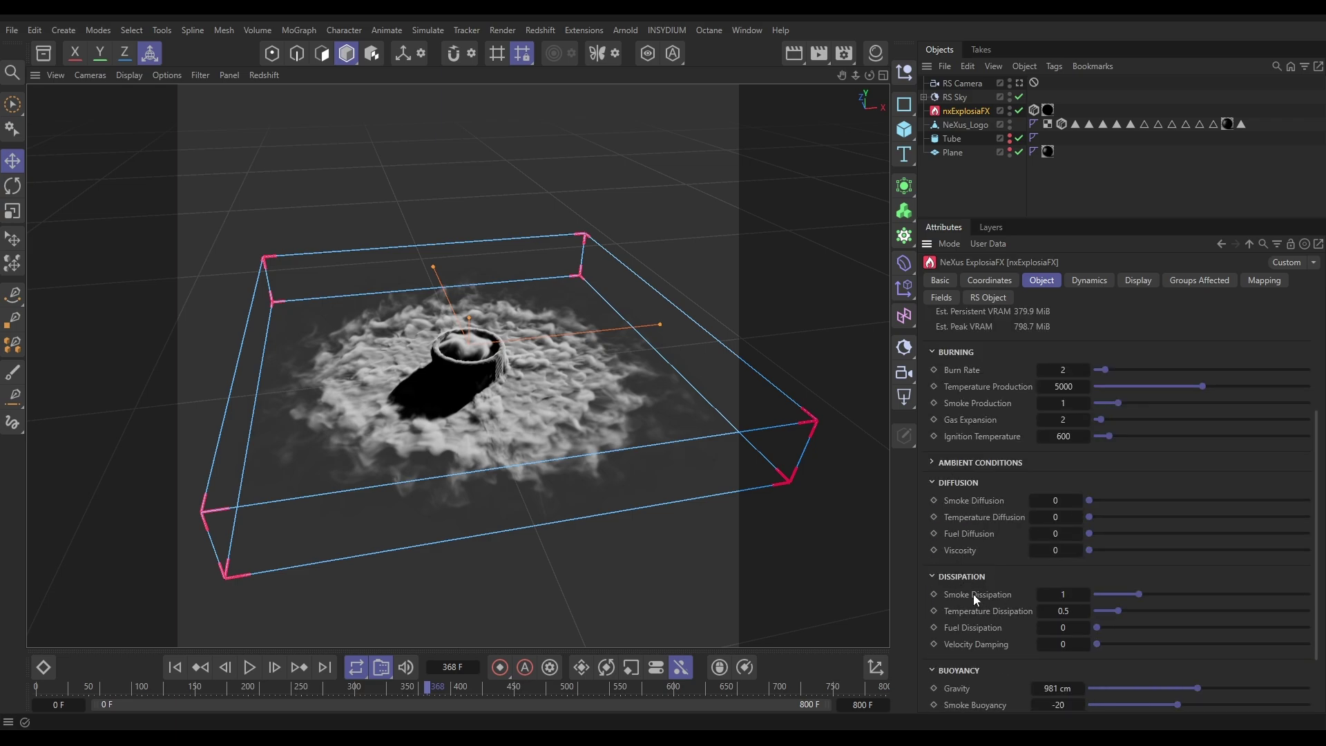
type("0.2")
key("Return")
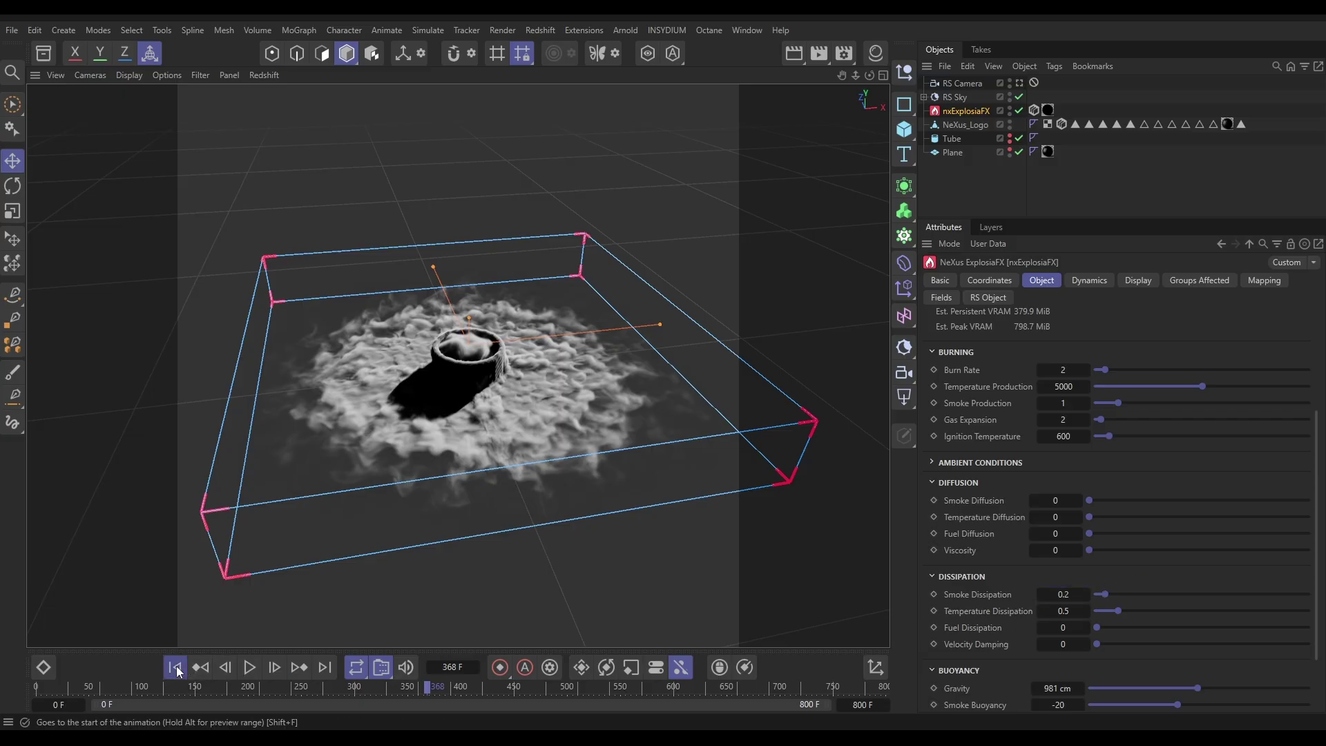
Play the simulation from the first frame to about frame 326, examining how far the smoke spreads, and return to frame 0.
left_click(175, 667)
left_click(250, 667)
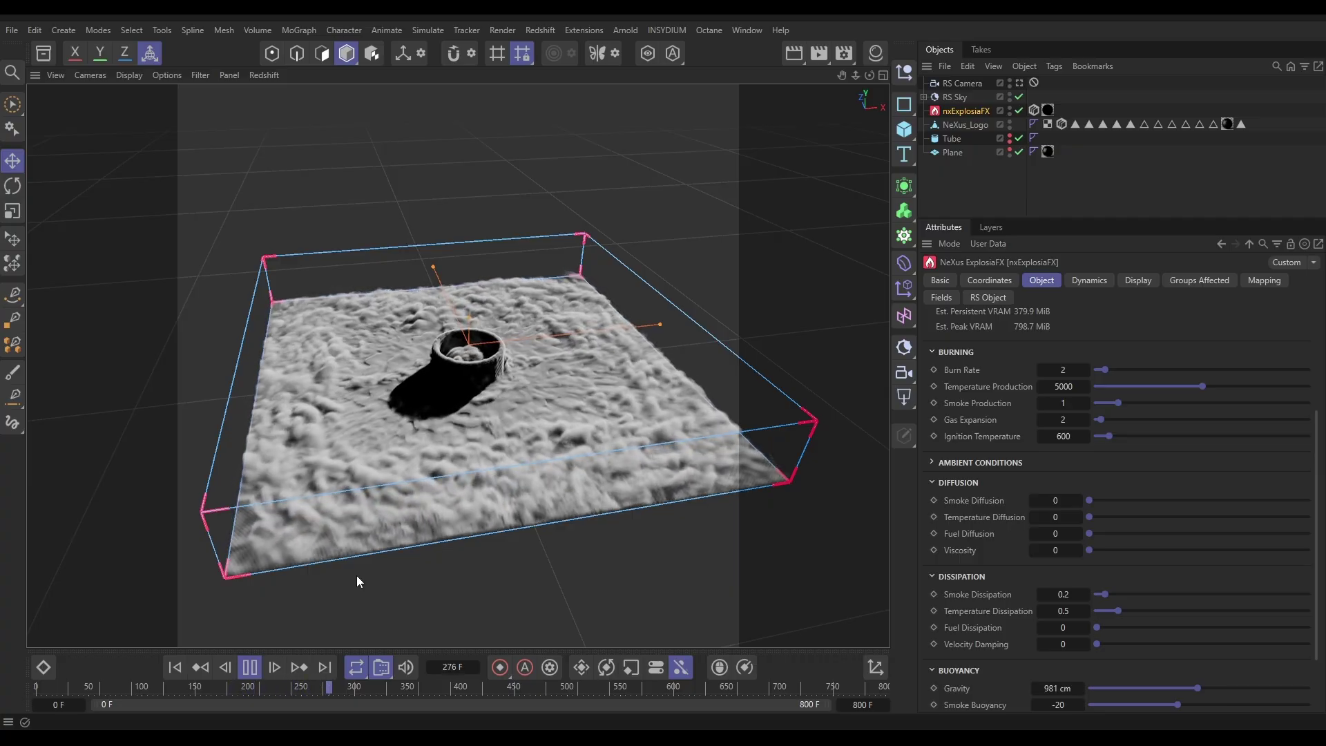
key("F8")
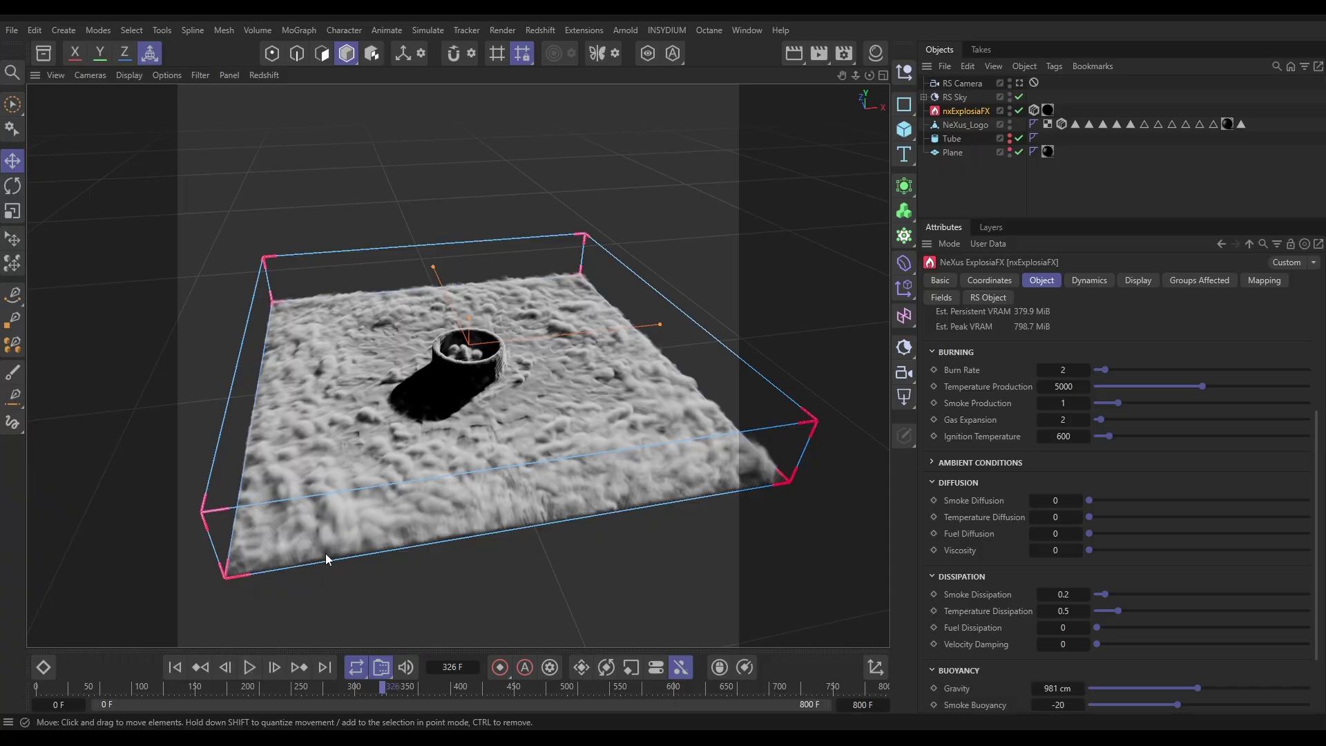
left_click(176, 667)
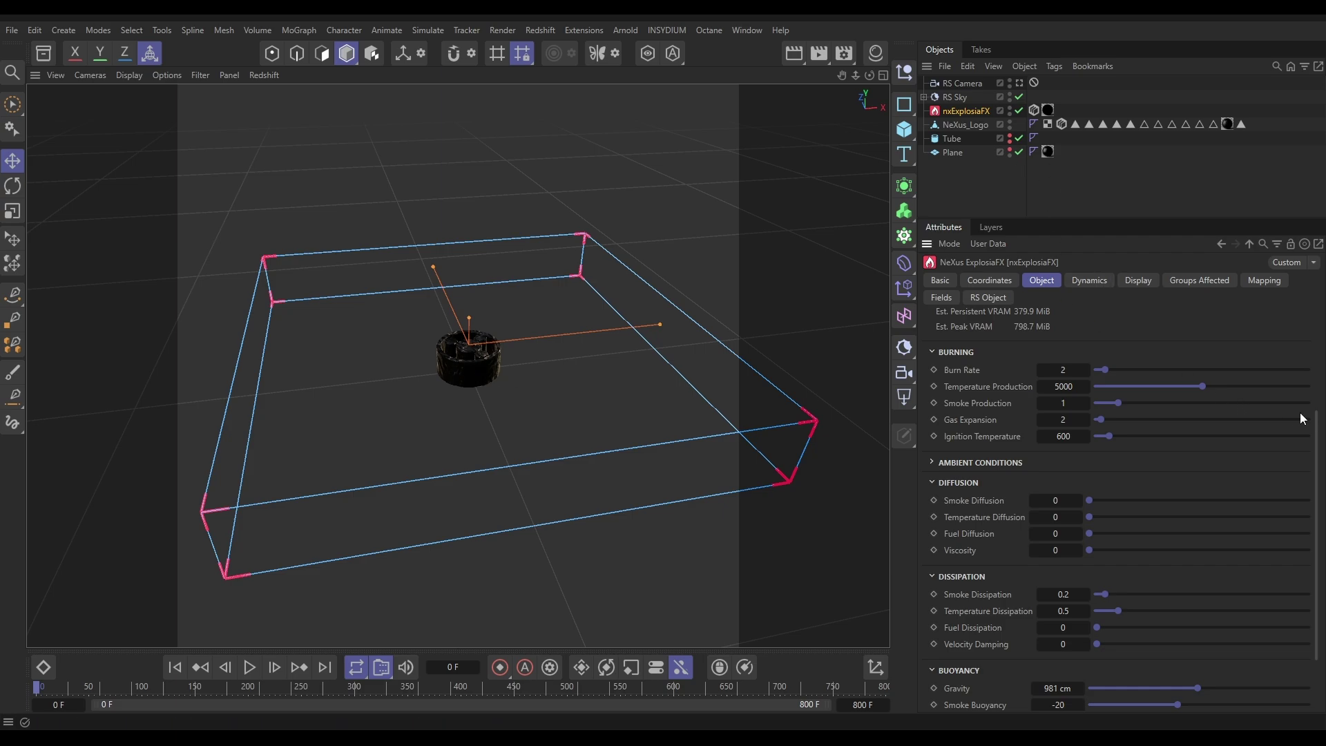
Add NeXus_Logo as a collider object of the nxExplosiaFX simulation.
scroll(1292, 366, "up", 3)
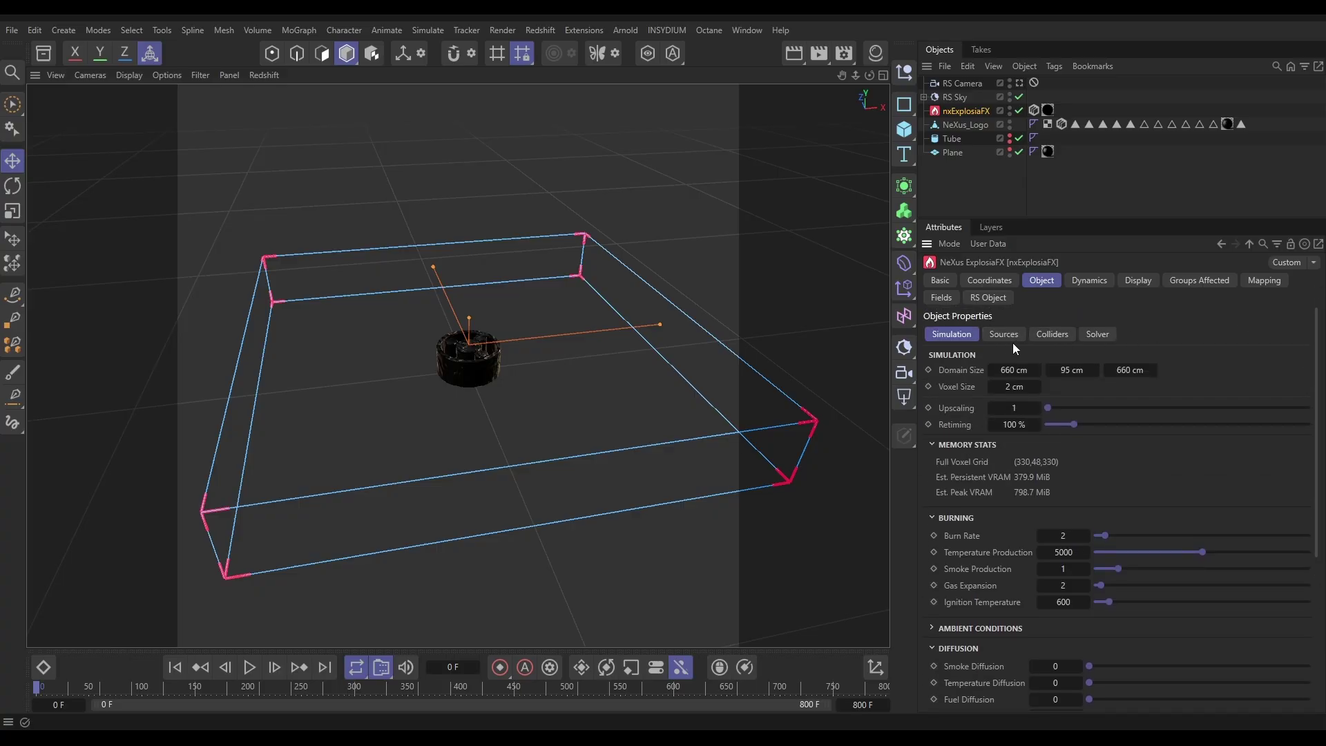
left_click(1051, 334)
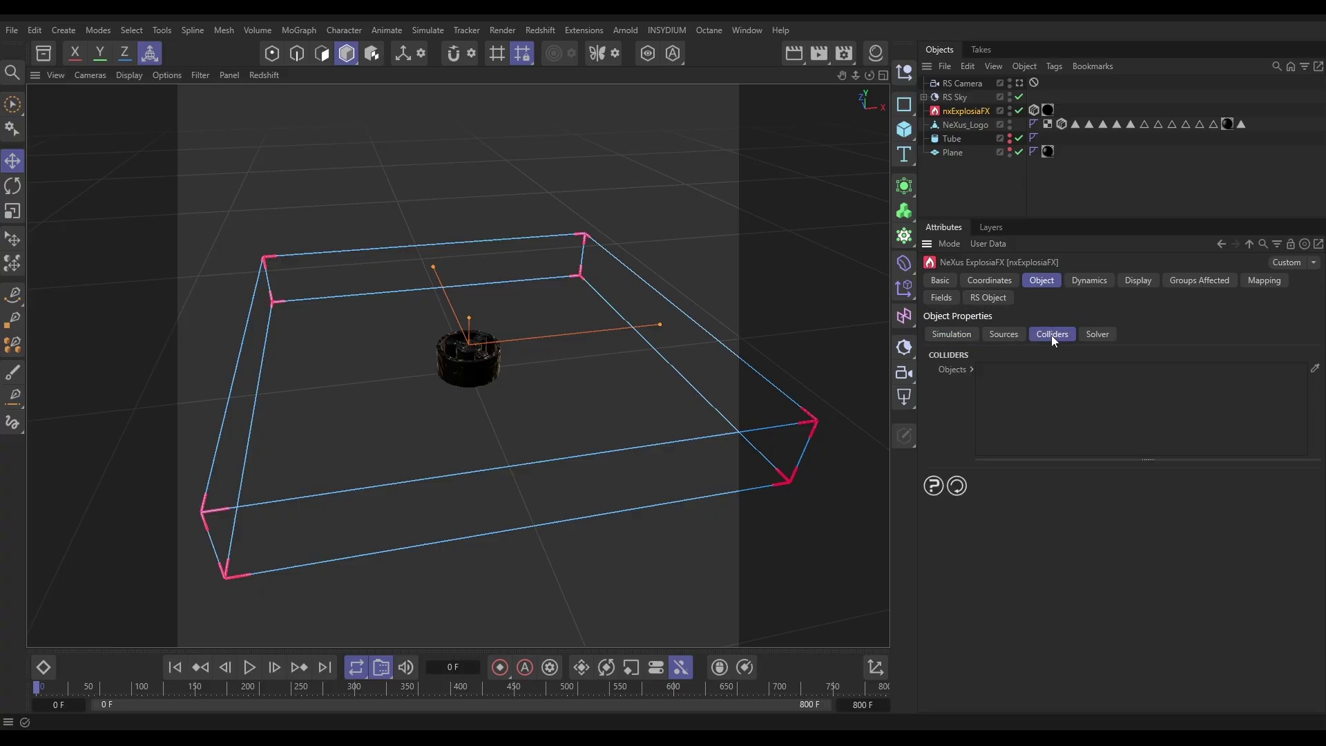
left_click_drag(959, 126, 1095, 391)
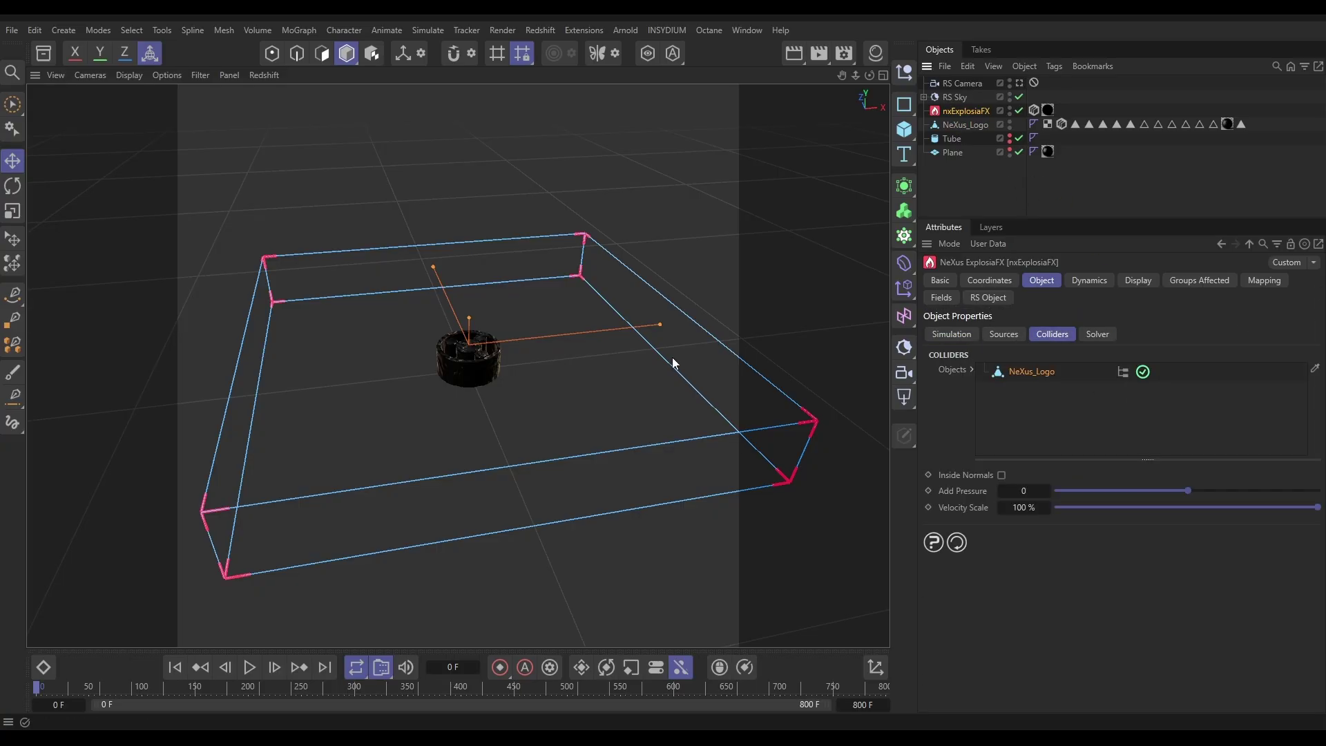
Play the simulation to about frame 177, examining from a steeper overhead view how the smoke flows around the logo.
left_click(250, 667)
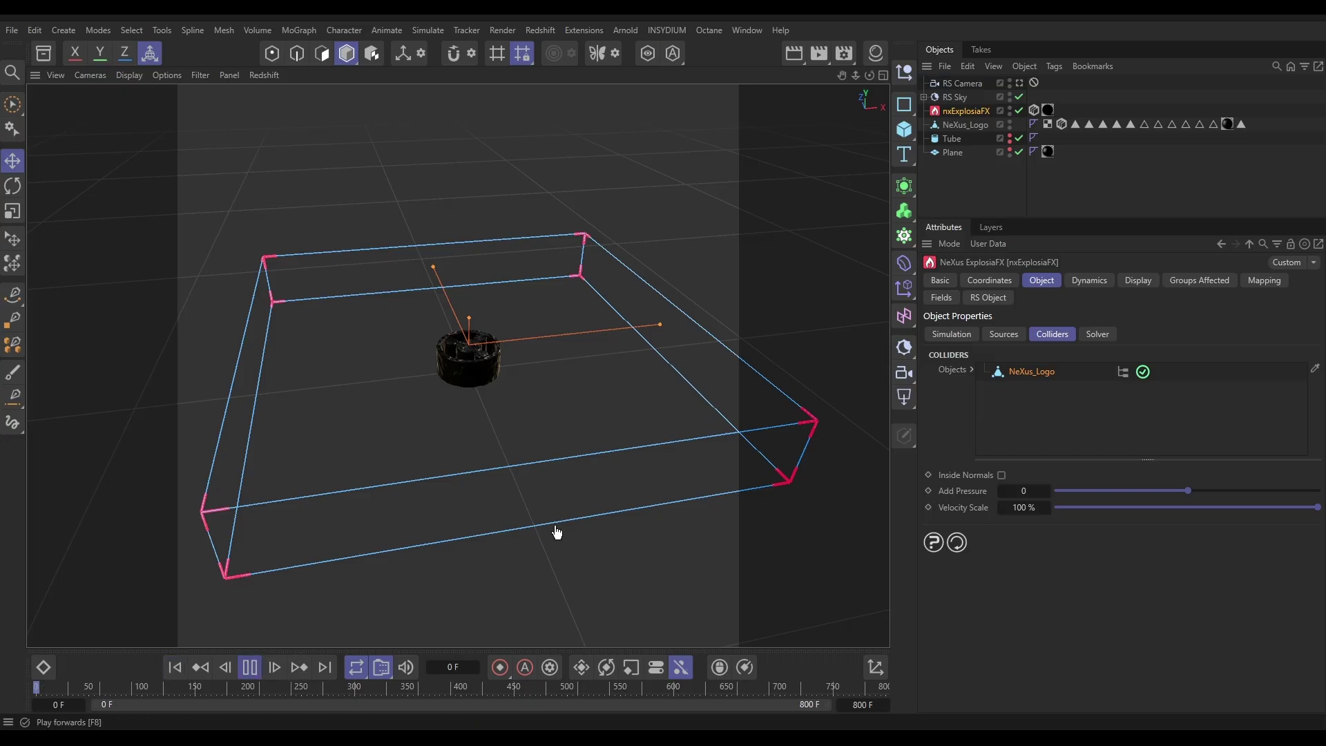
left_click(966, 181)
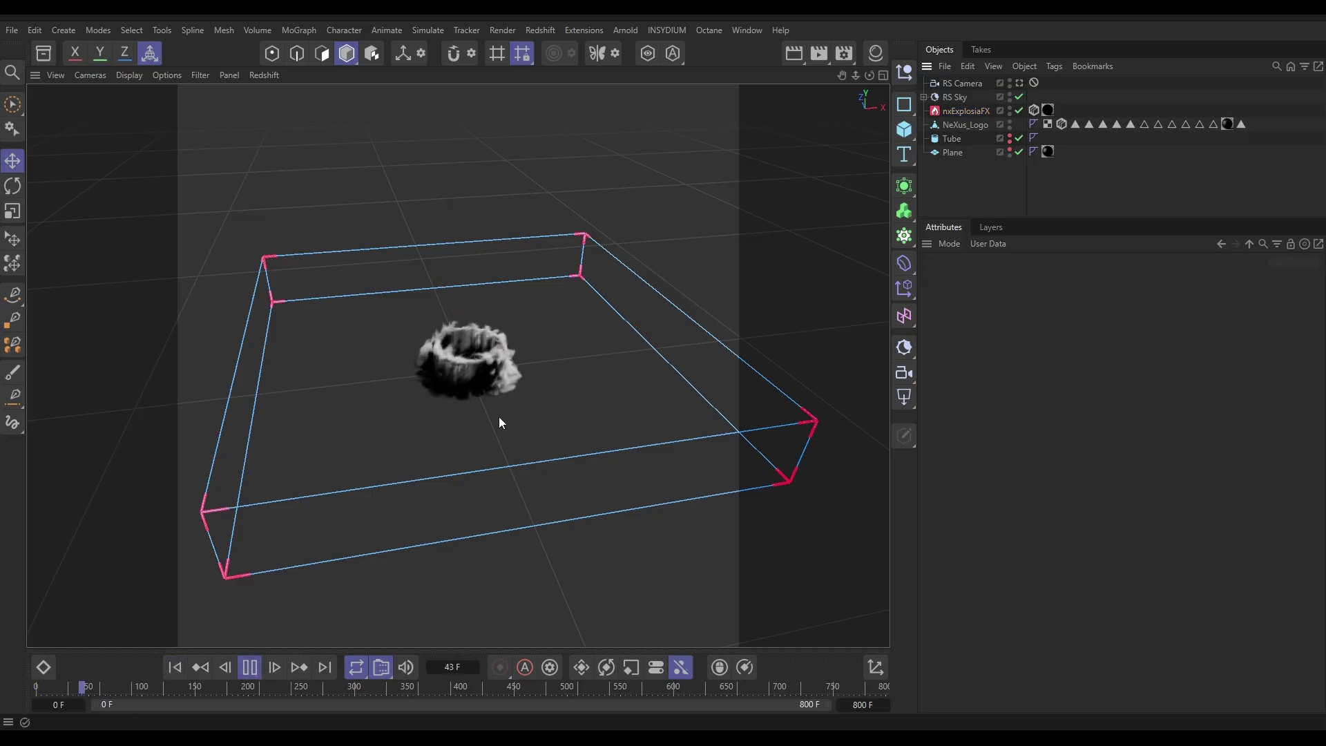
left_click_drag(470, 388, 459, 442, "alt")
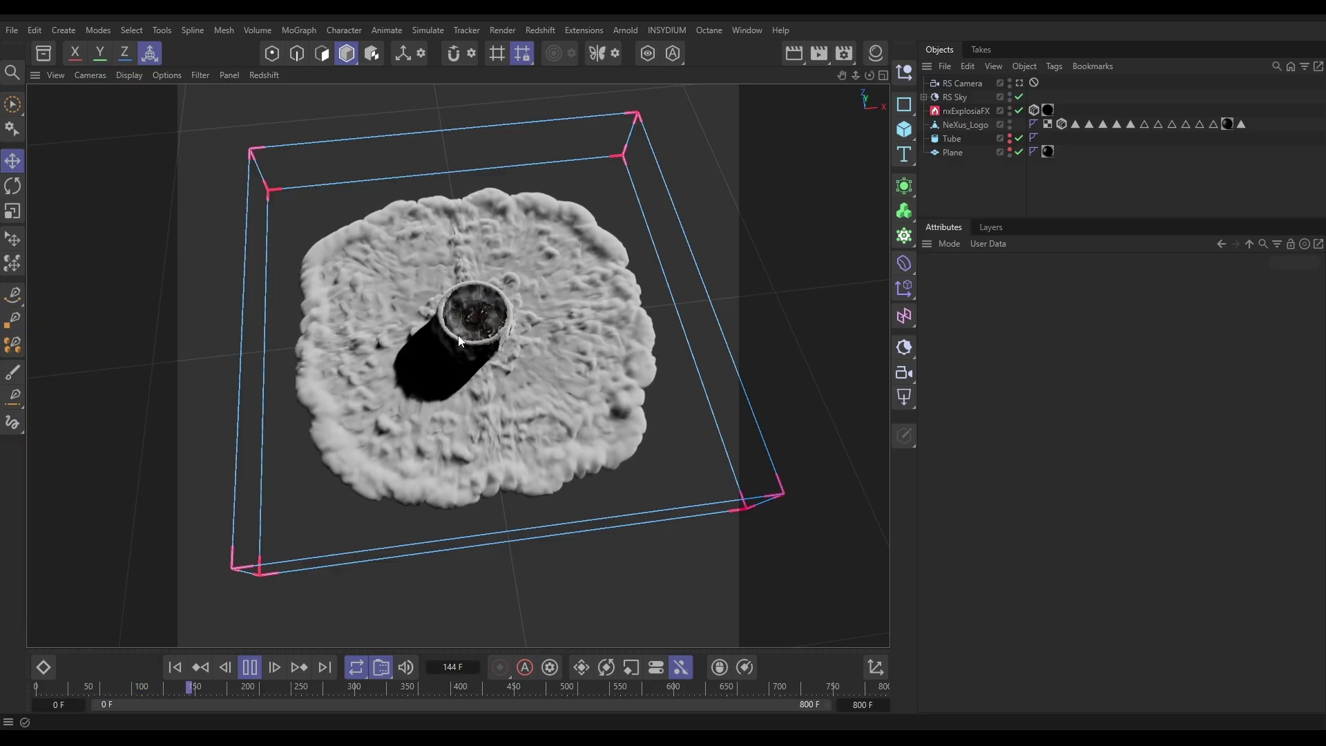
left_click(250, 668)
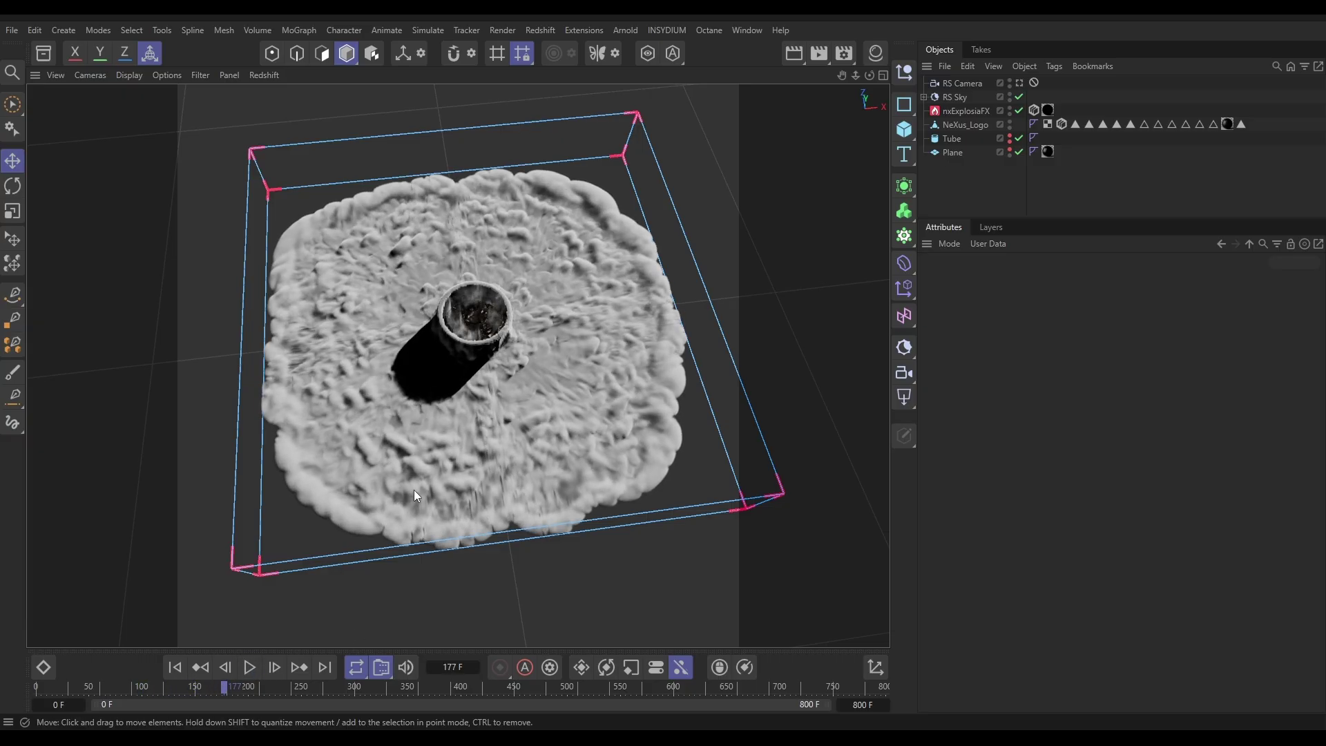
Set the Turbulence force's Strength to 10 in the nxExplosiaFX dynamics and replay the simulation from the first frame to about frame 260.
left_click(961, 111)
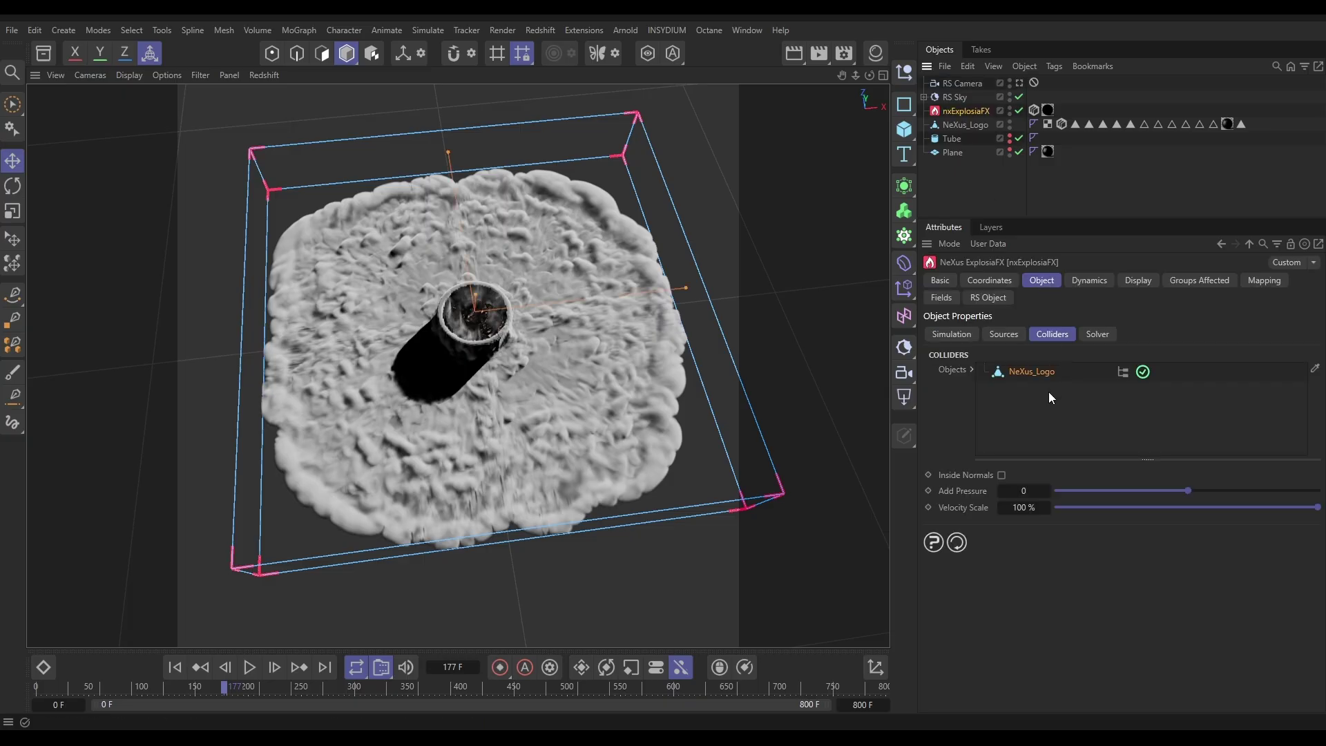
left_click(1083, 280)
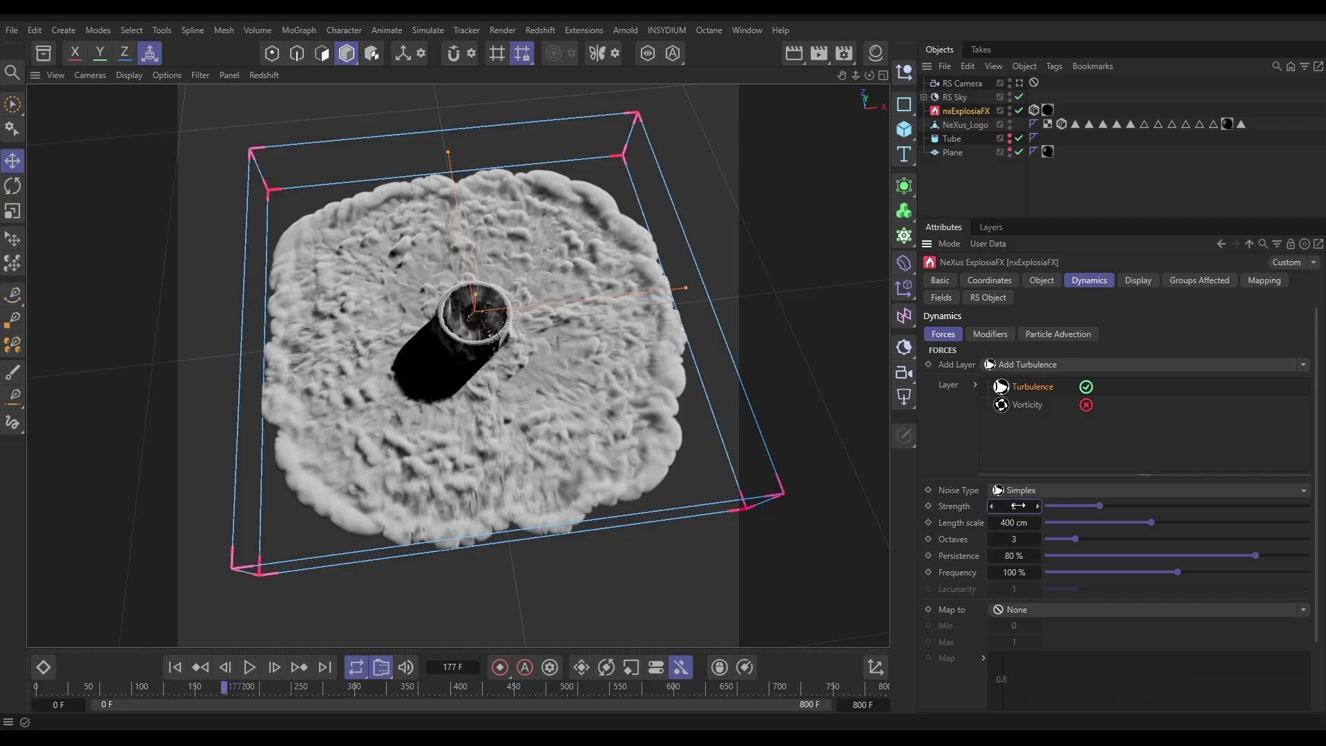
type("10")
key("Return")
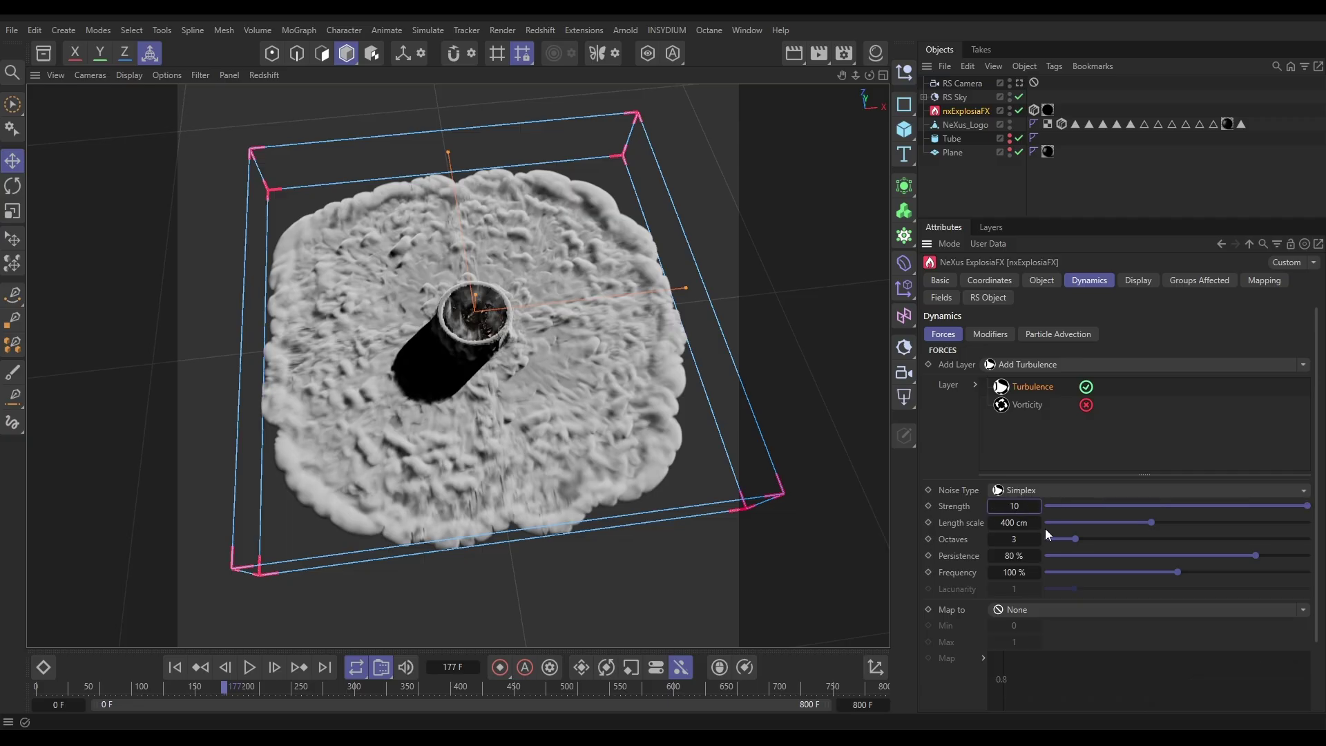
left_click(175, 666)
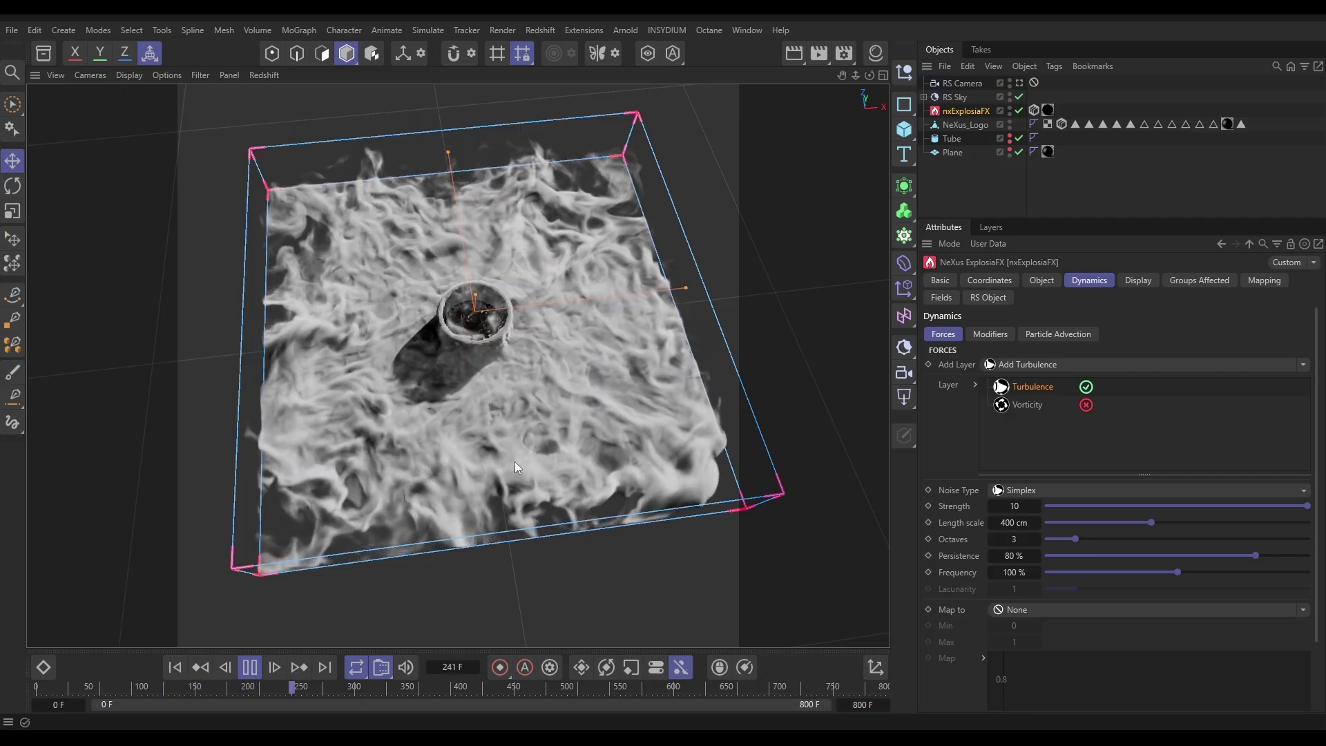
left_click(250, 667)
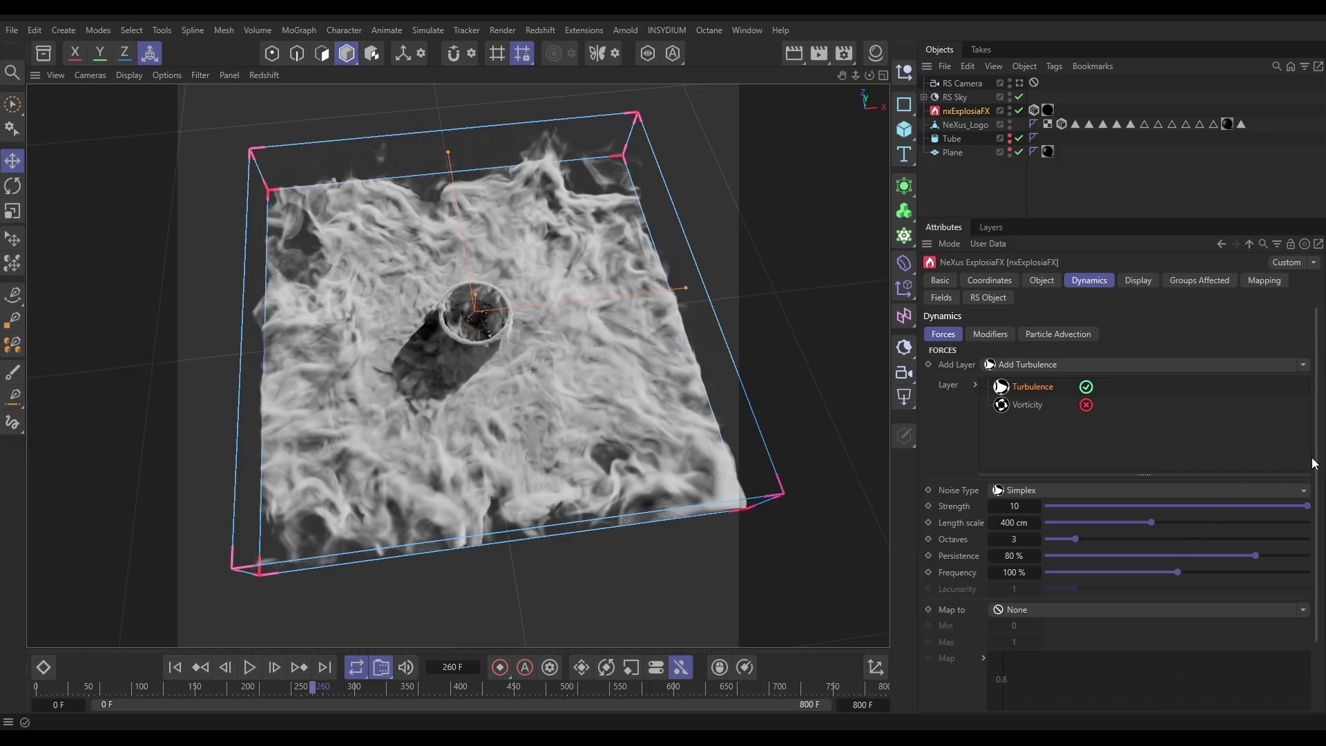
Replay the simulation to about frame 111, set its Retiming to 50 %, and play it again.
left_click(1044, 281)
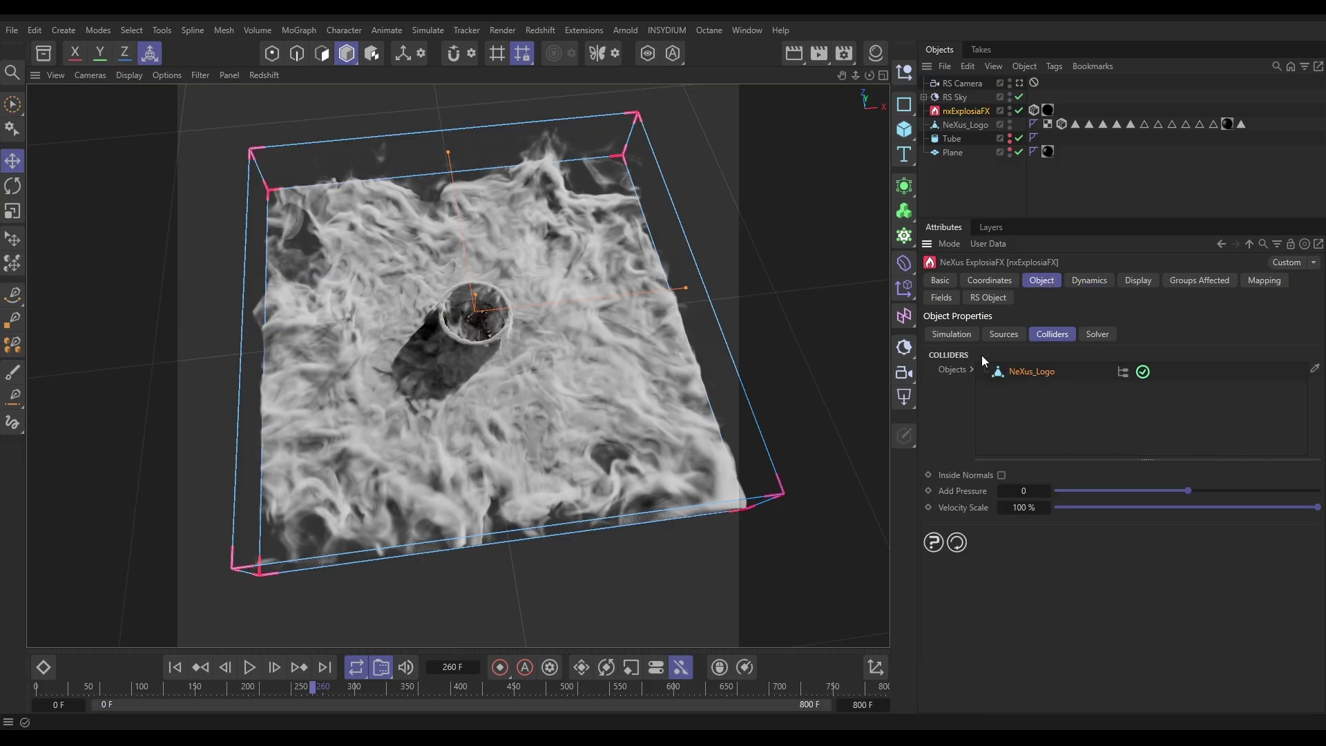
left_click(951, 334)
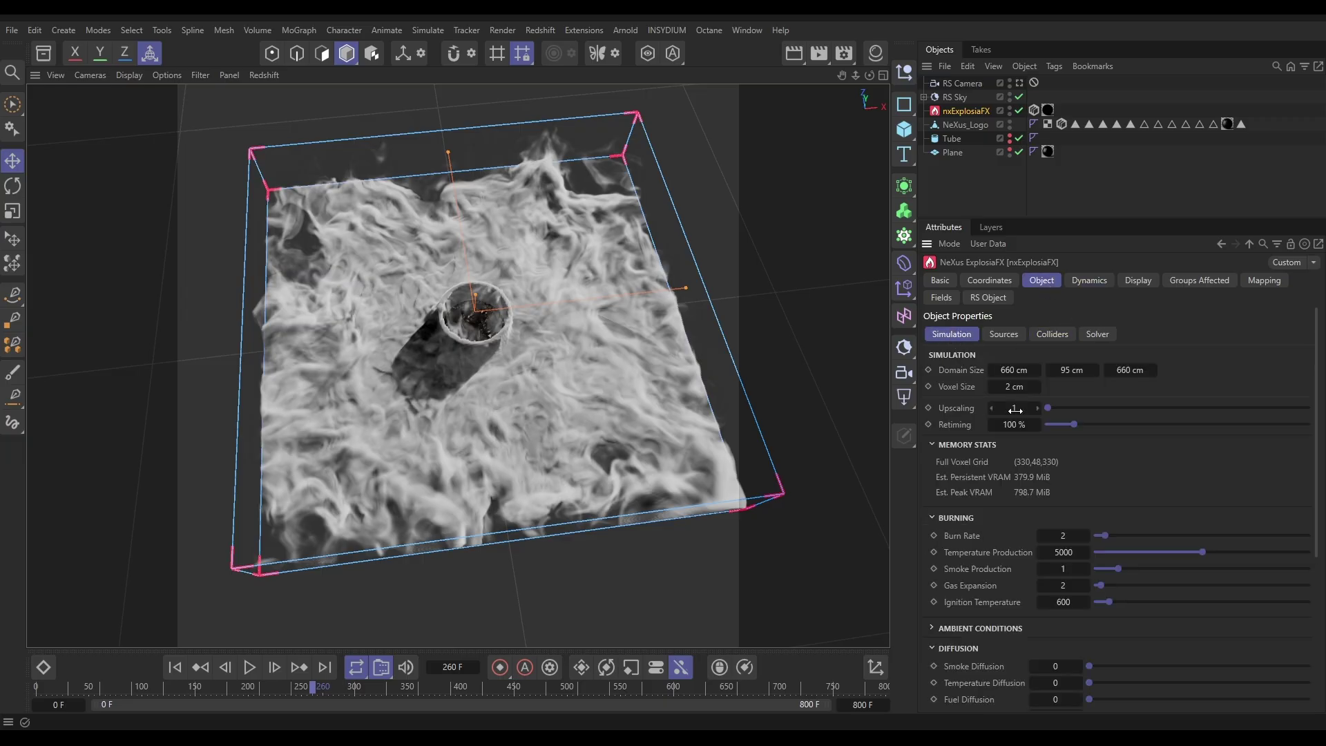
left_click(175, 666)
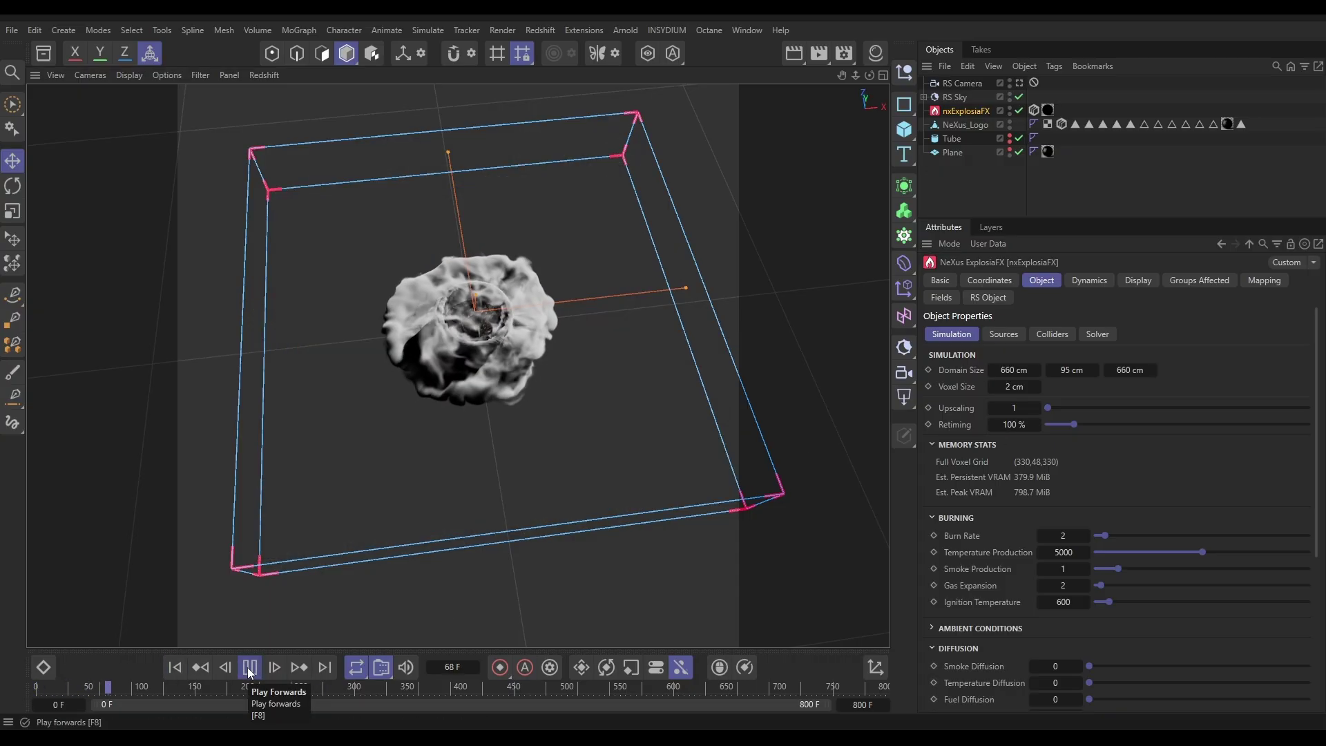
left_click(249, 667)
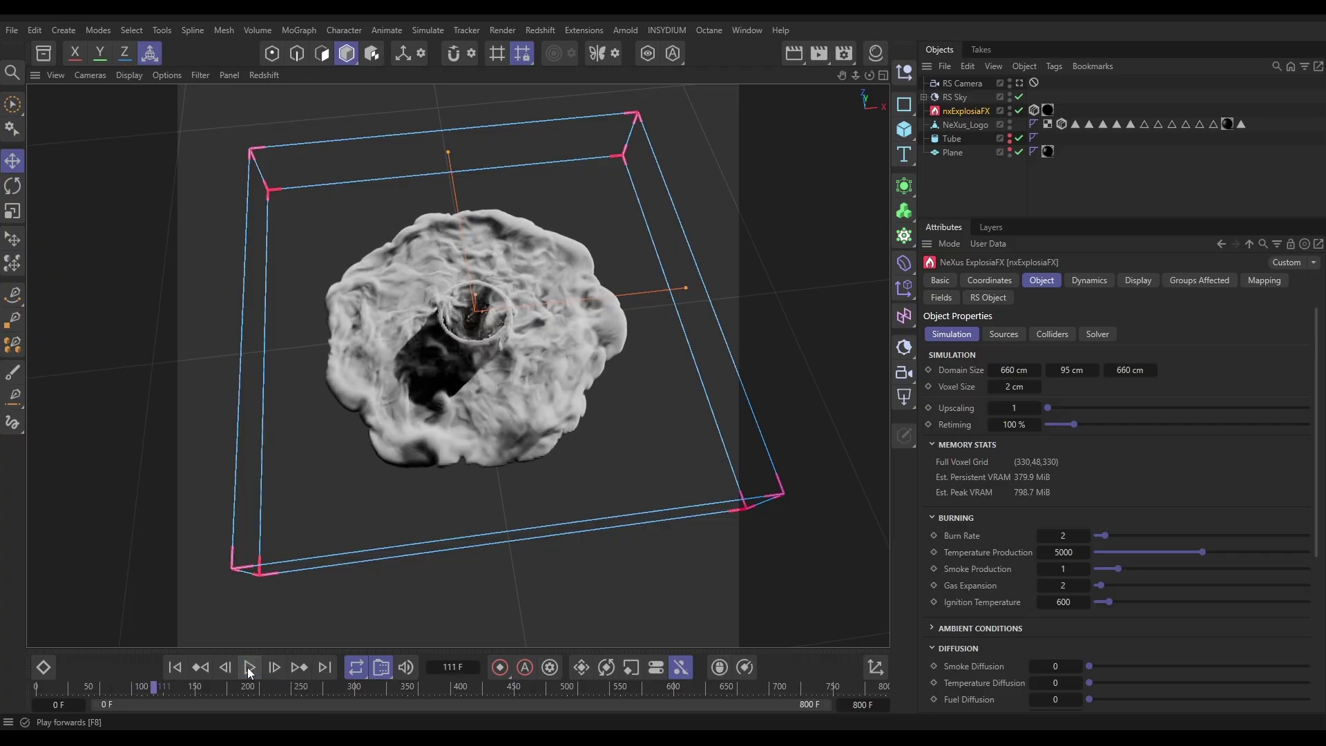
type("50")
key("Return")
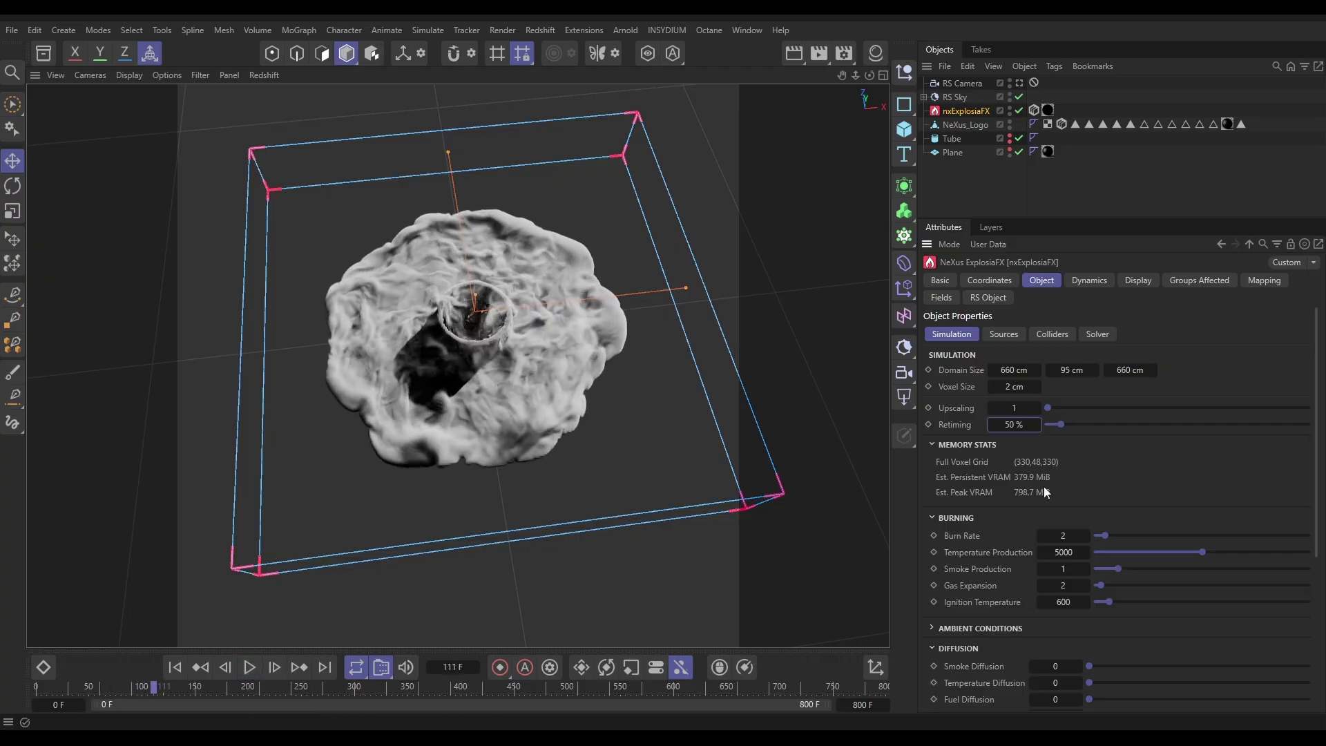
left_click(250, 666)
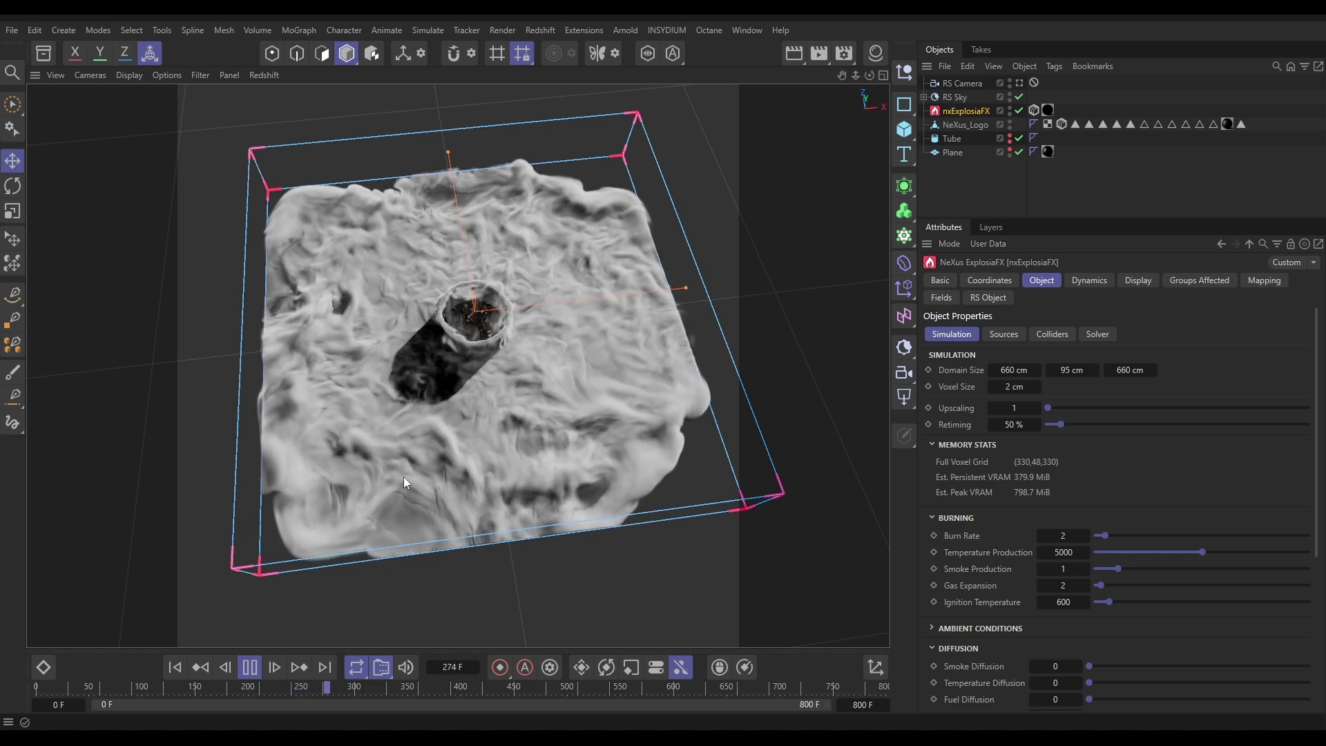
Set the Turbulence force's Strength to 20 while the simulation plays.
left_click(1089, 280)
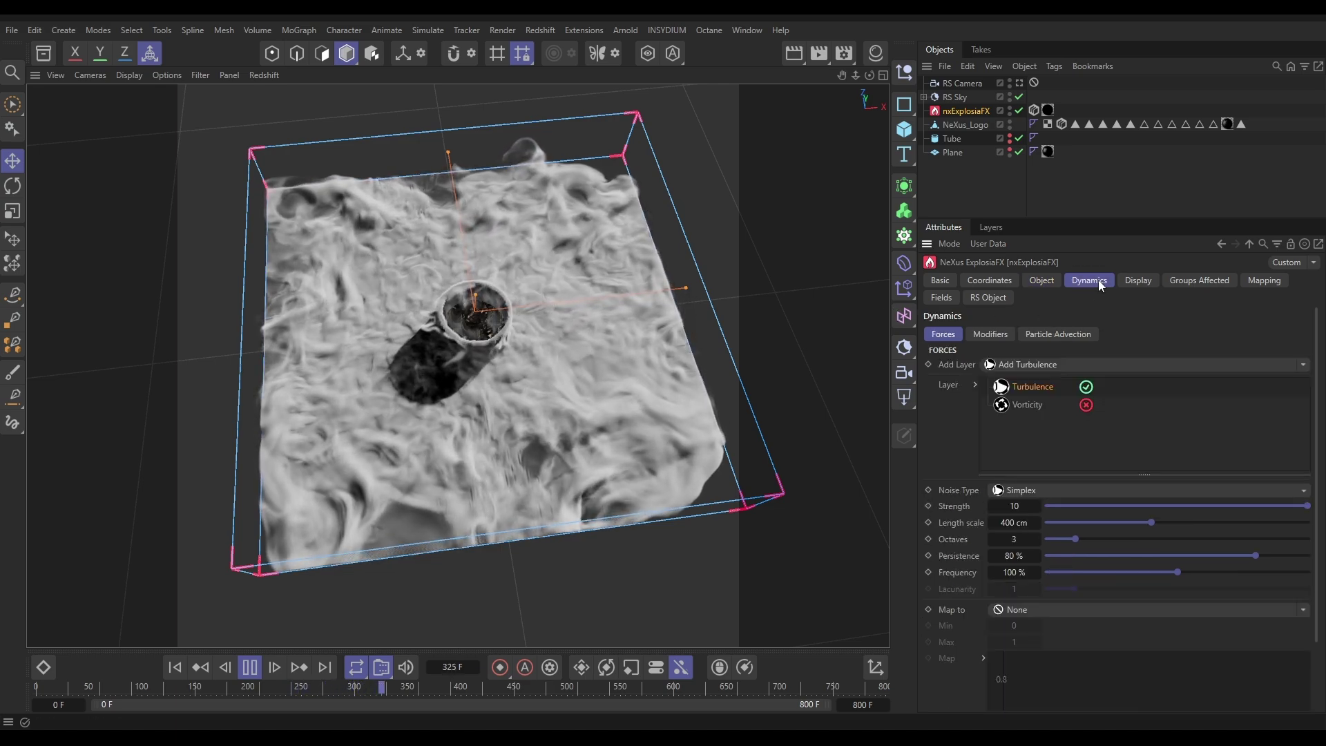
left_click(1012, 508)
type("20")
key("Return")
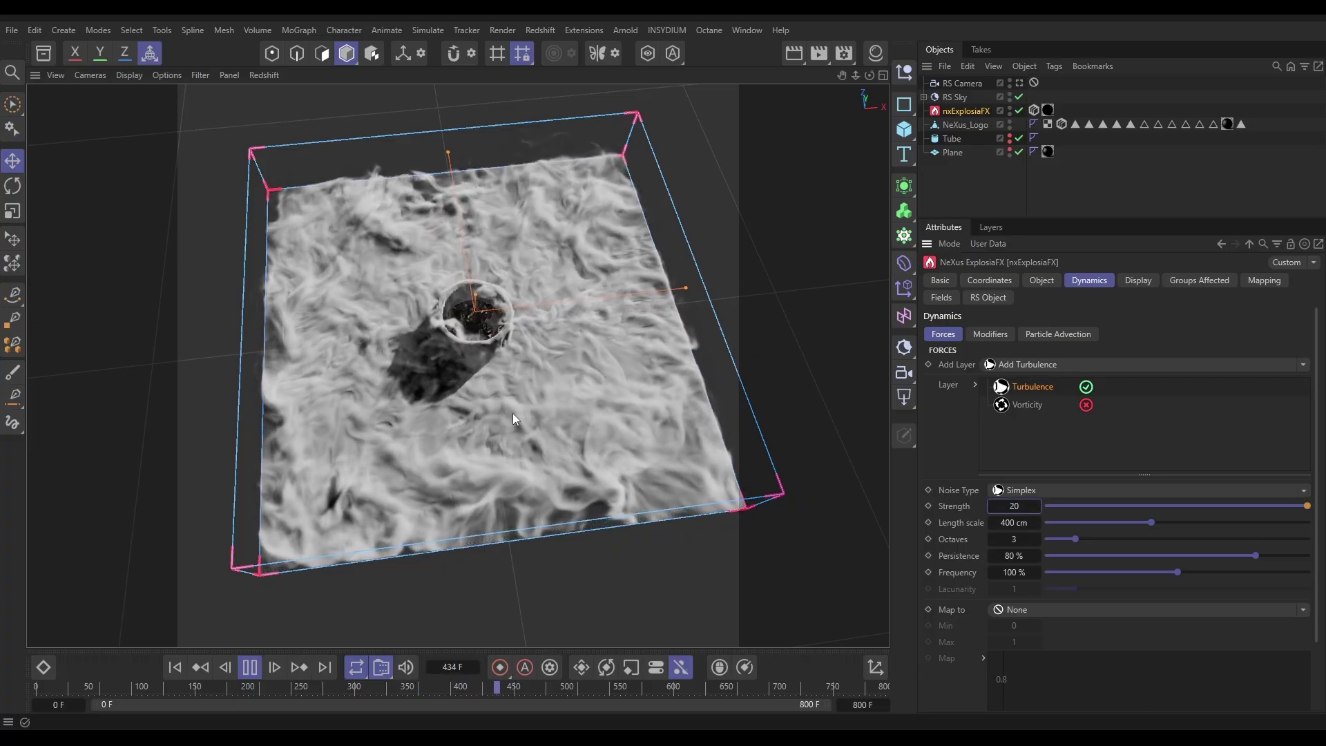
Stop the playback, change the Turbulence force's Noise Type to Turbulence, and replay the simulation from the first frame.
left_click(1304, 491)
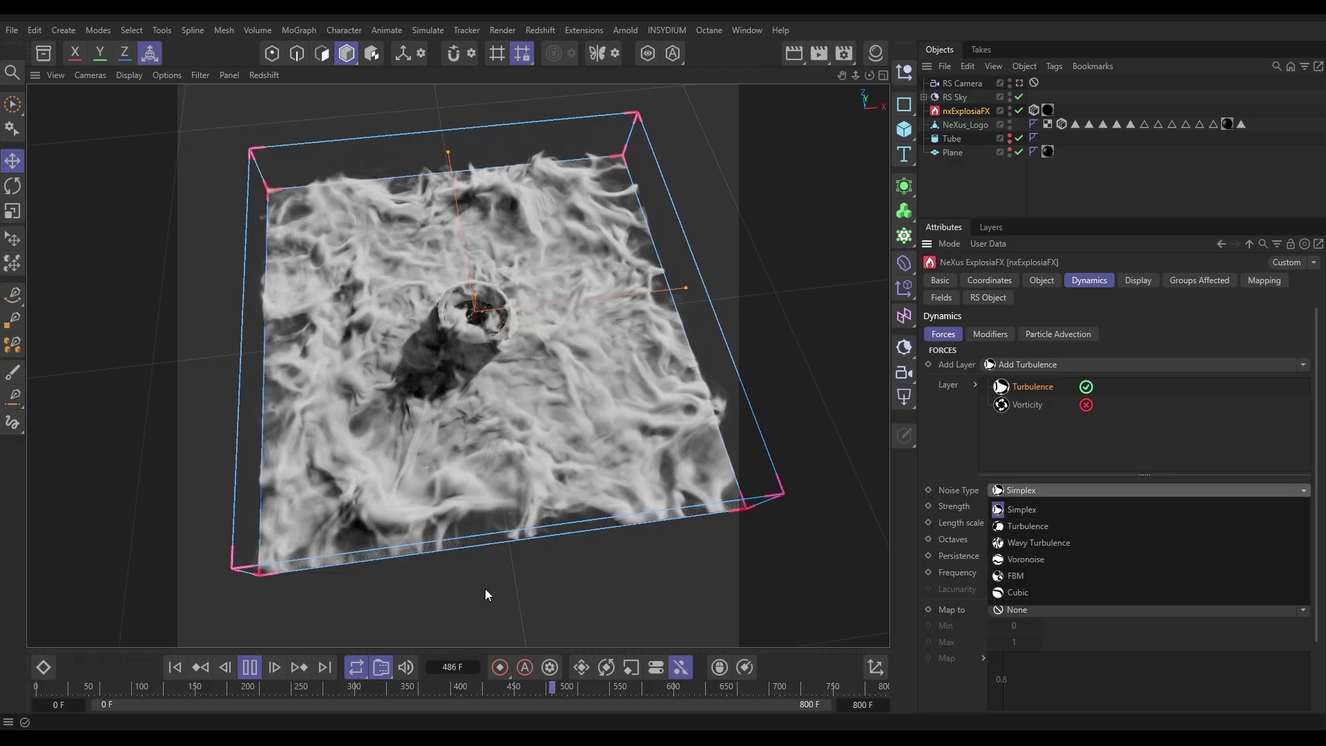
left_click(256, 669)
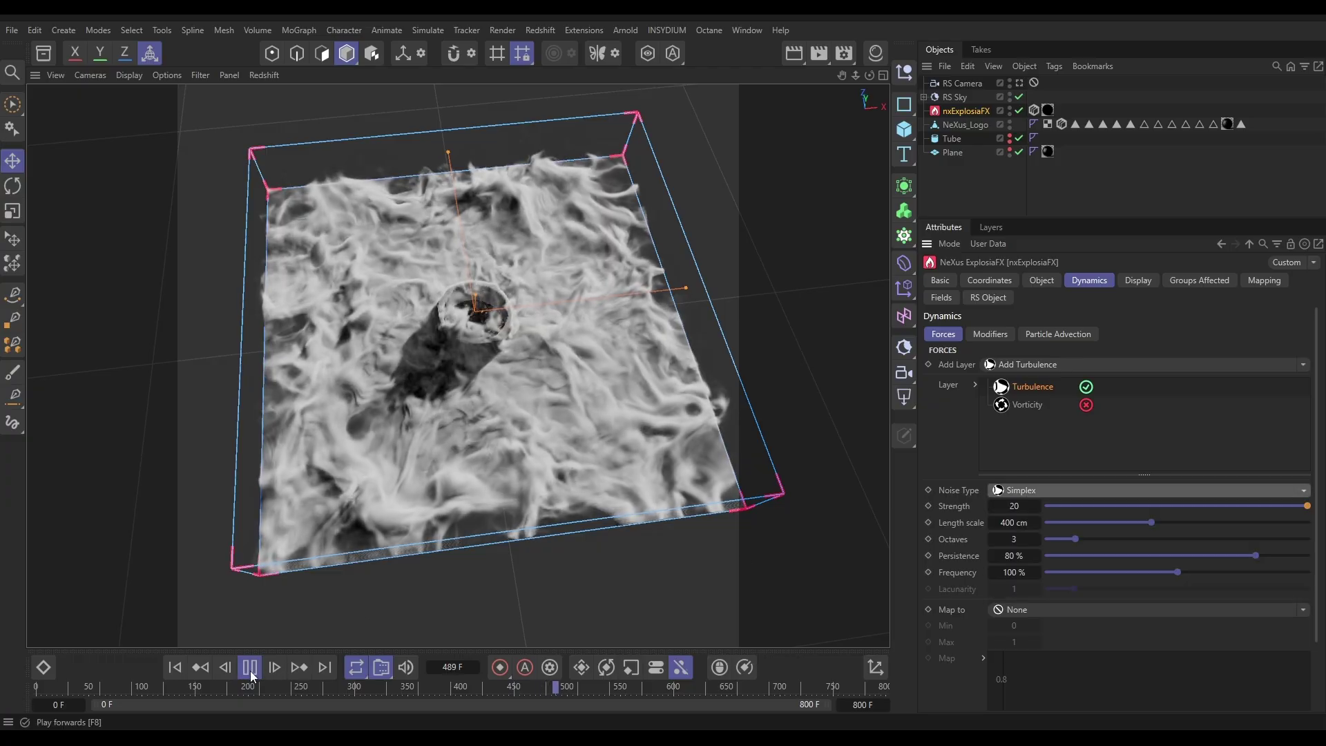
left_click(1268, 490)
left_click(1244, 520)
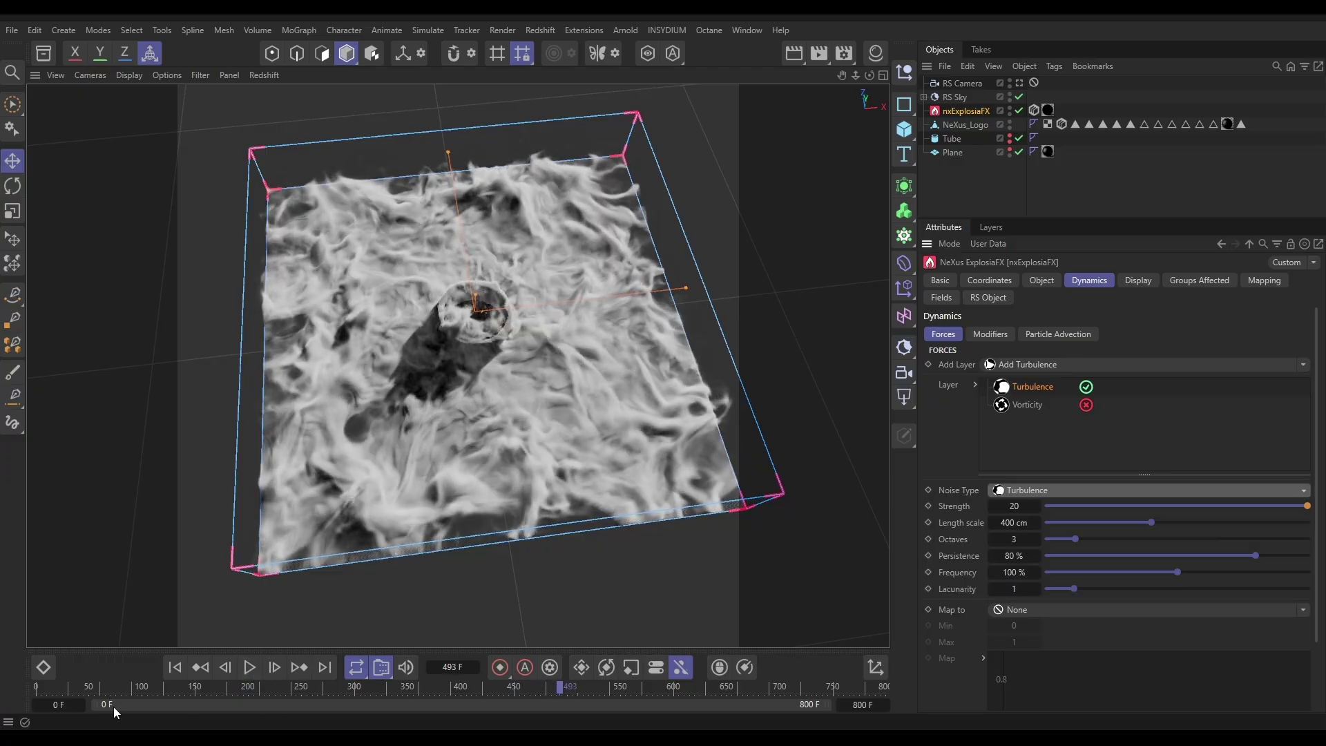
left_click(175, 666)
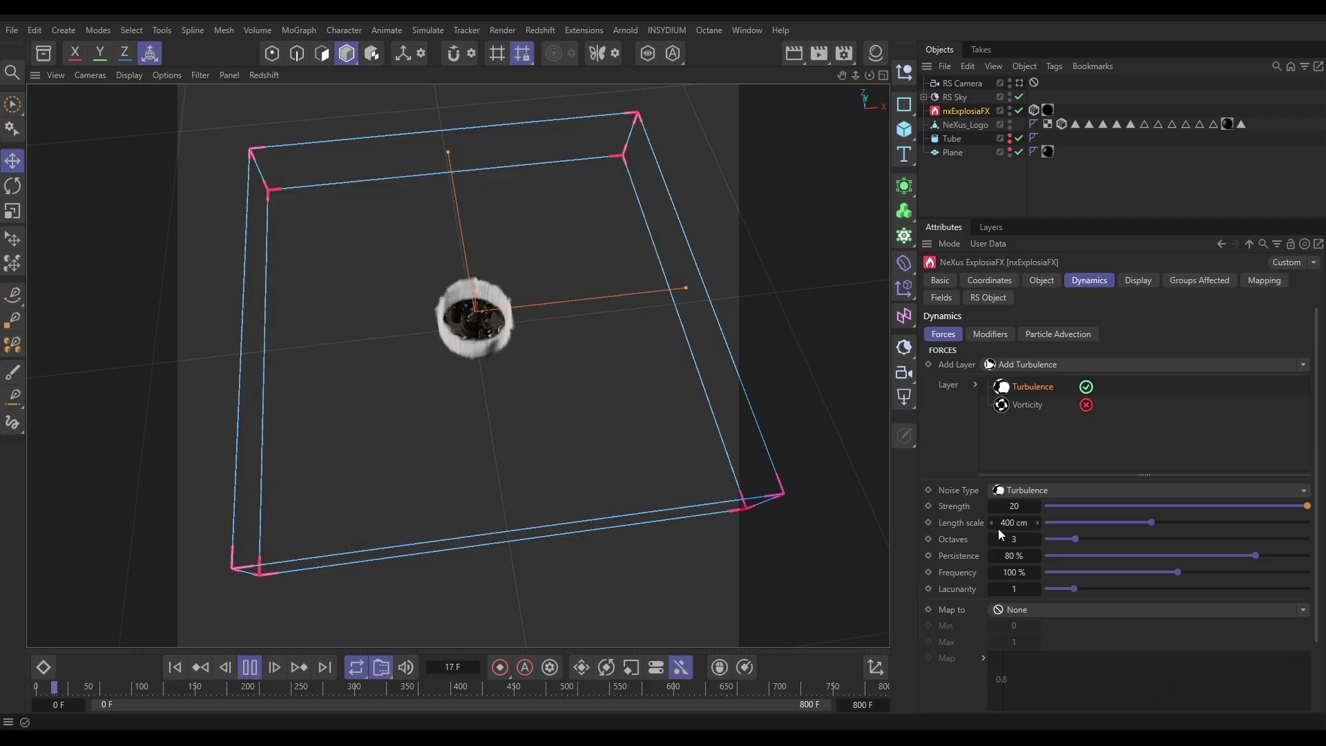
Set the Turbulence force's Noise Type to Voronoise, its Length scale to about 192 cm and its Octaves to 1.
left_click(1304, 492)
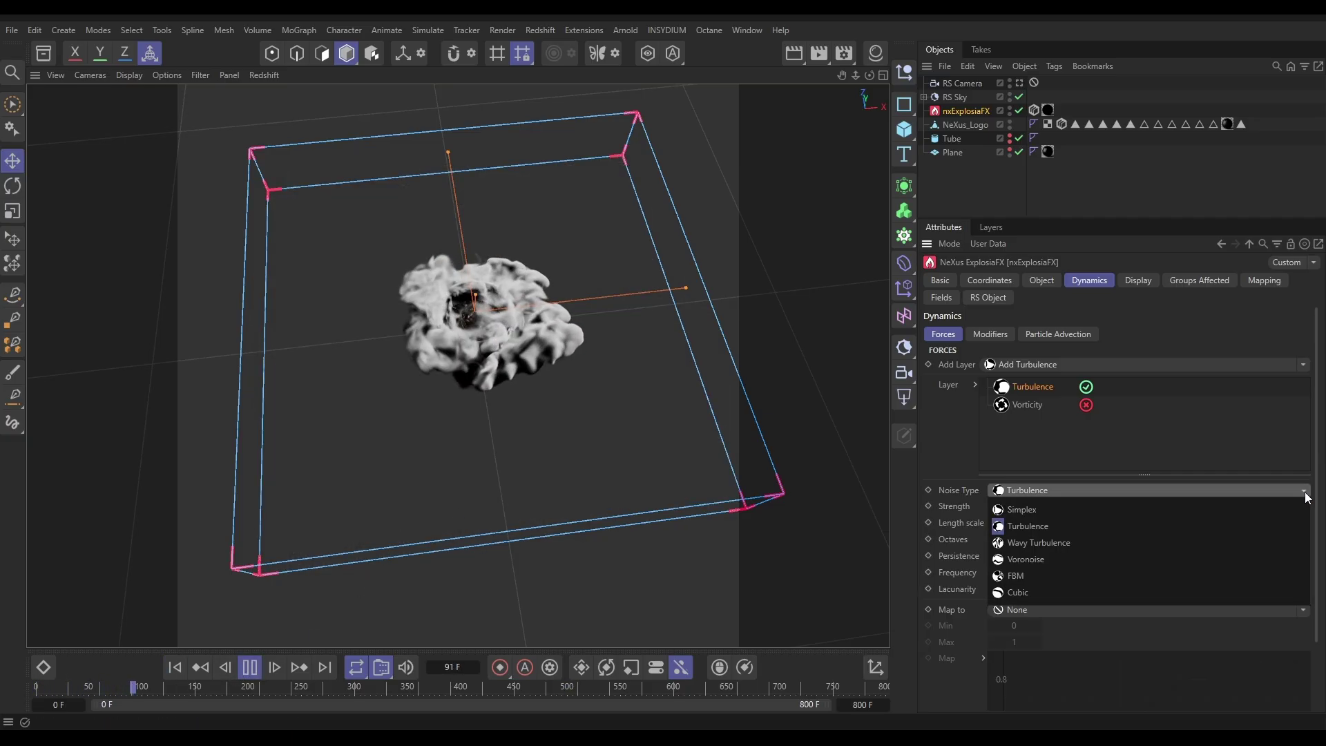
left_click(1097, 560)
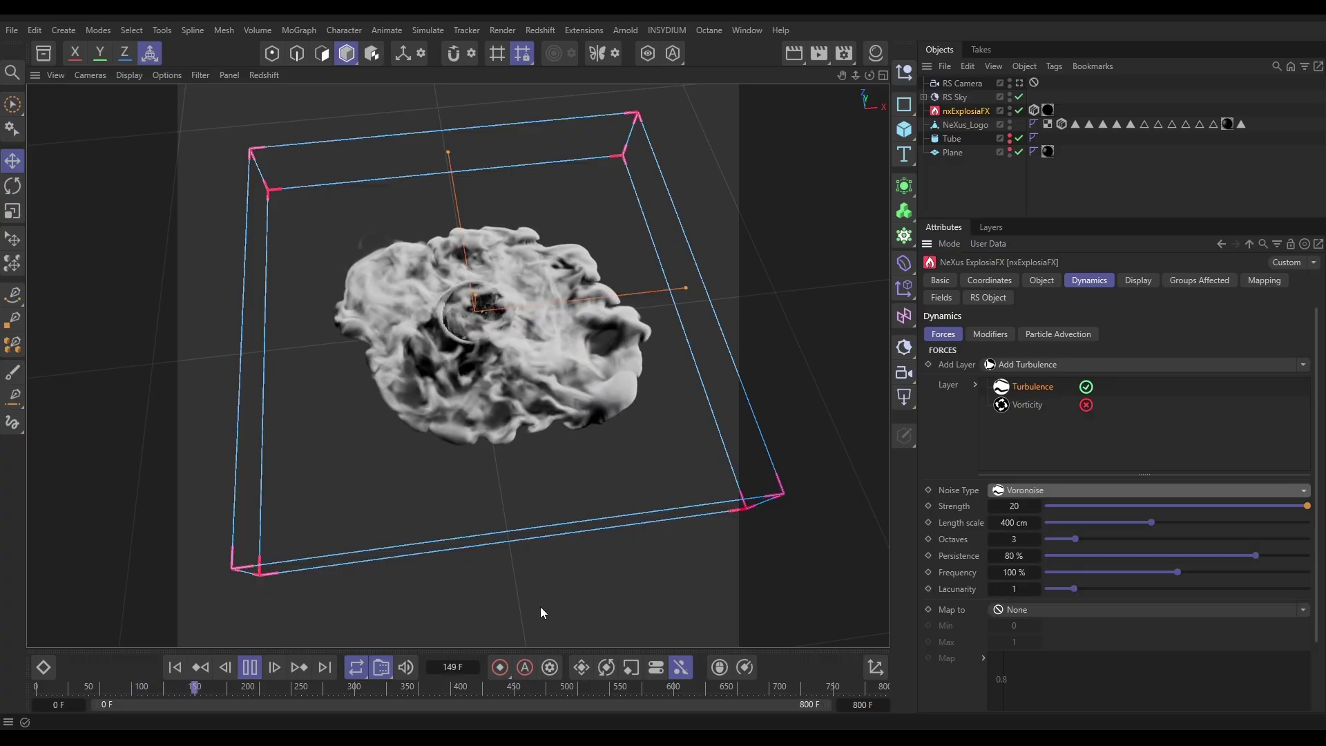
left_click_drag(1151, 522, 1097, 525)
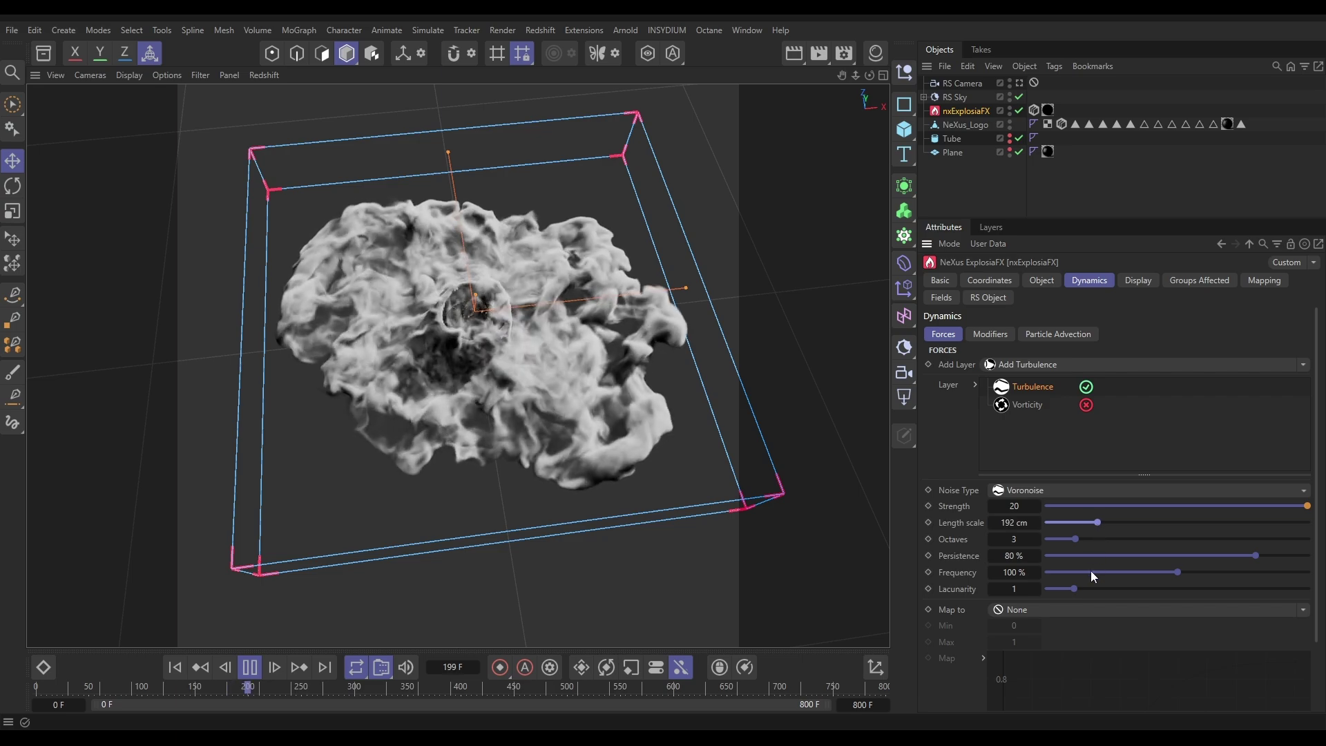
left_click_drag(1035, 541, 1013, 542)
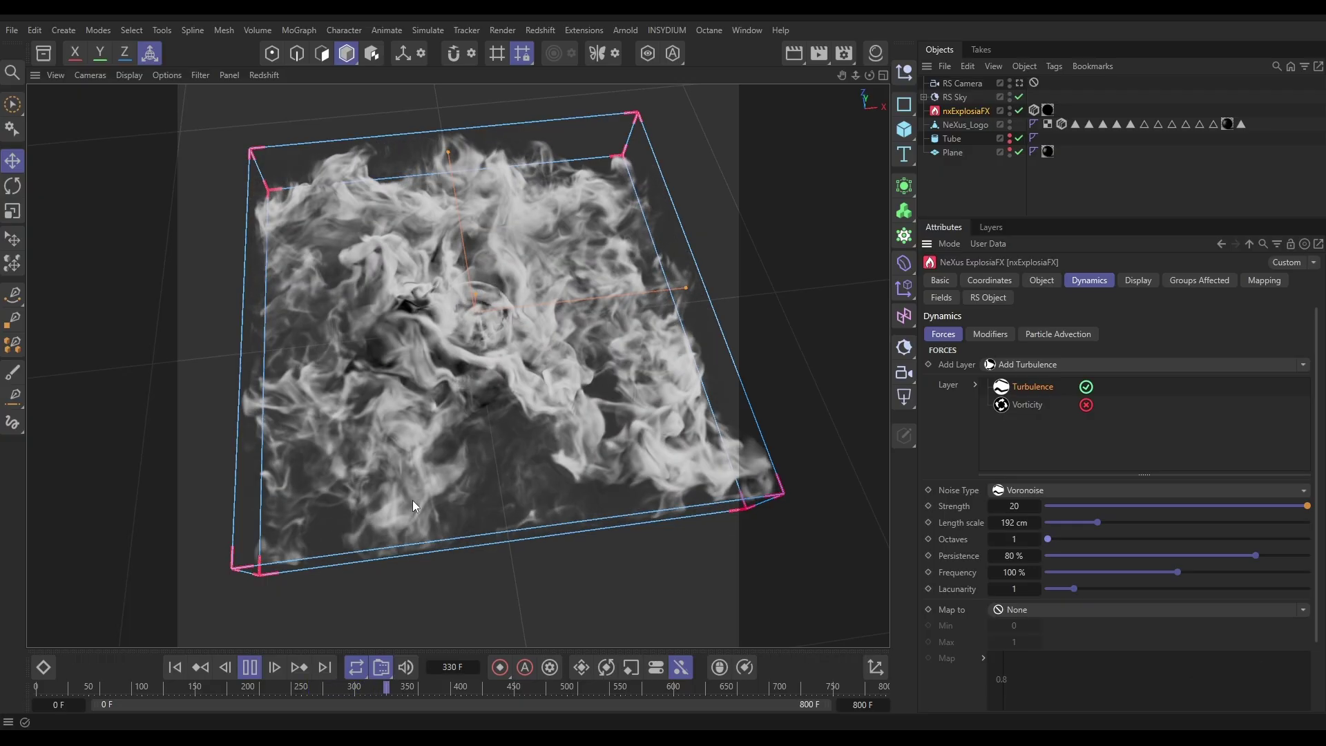
Set the Turbulence force's Strength to 10, replay the simulation from the first frame, and stop it around frame 177.
double_click(1015, 505)
type("10")
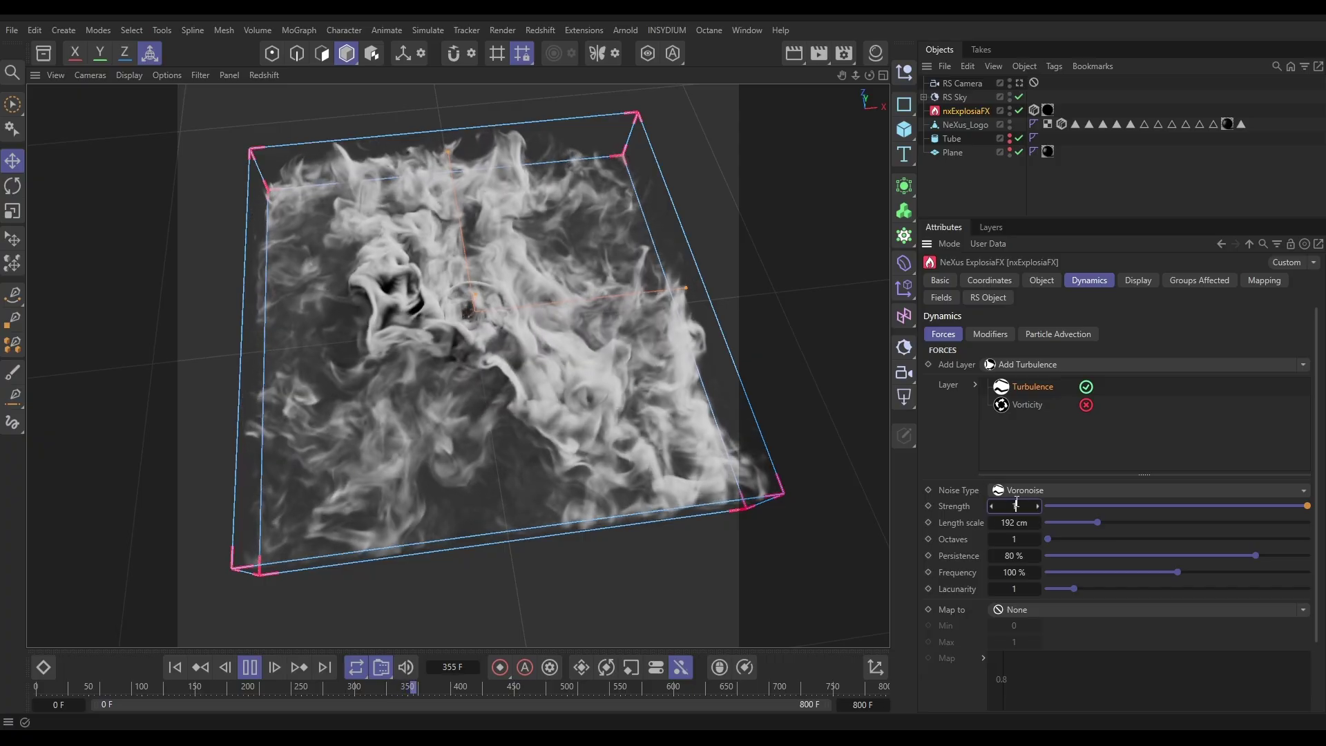
left_click(175, 666)
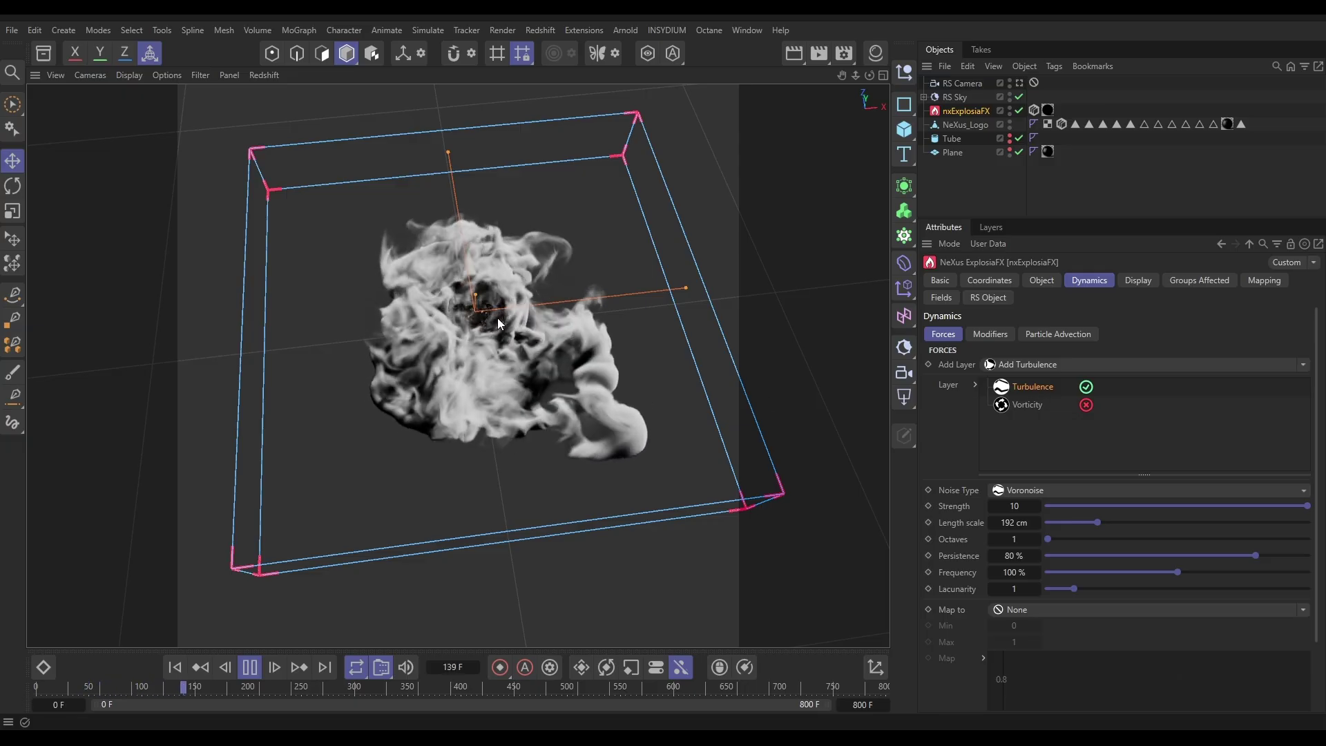
left_click(250, 667)
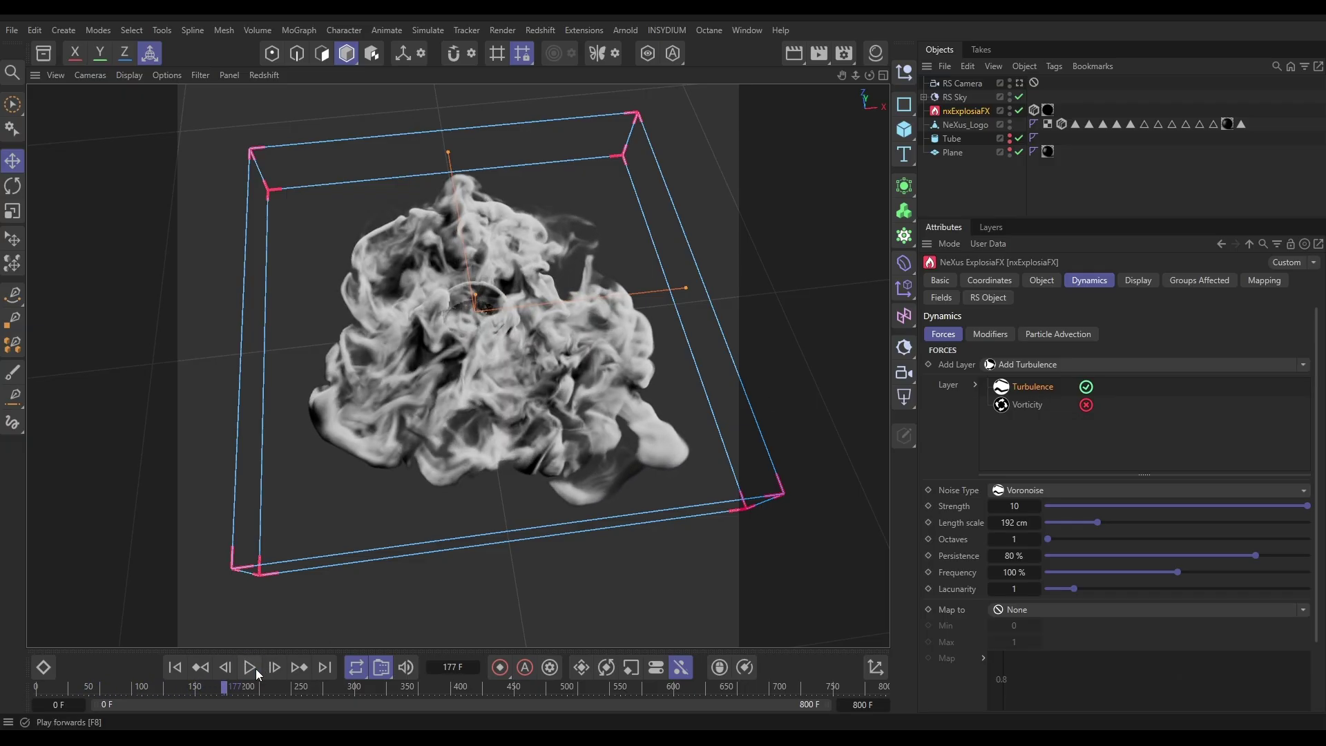
Enable the Vorticity force with a Strength of about 6.2 and replay the simulation from the first frame.
left_click(1025, 404)
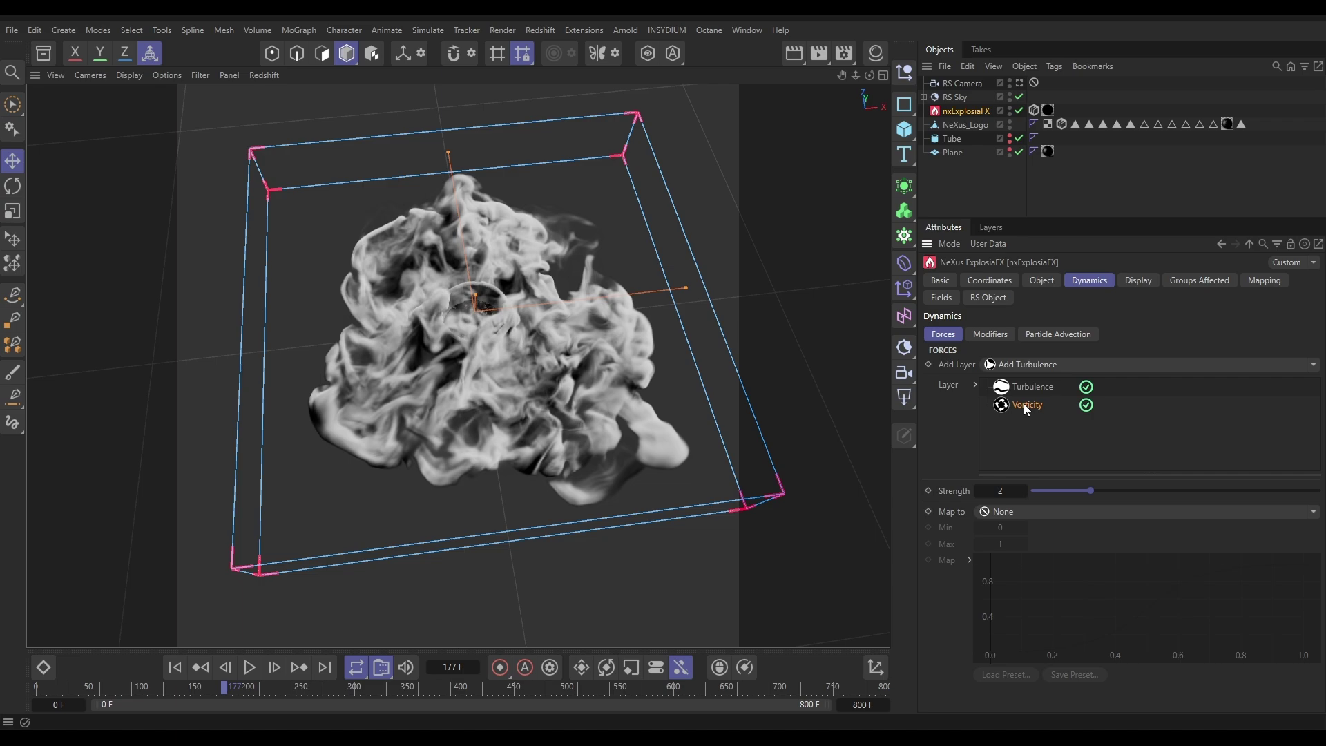
left_click_drag(1091, 490, 1138, 495)
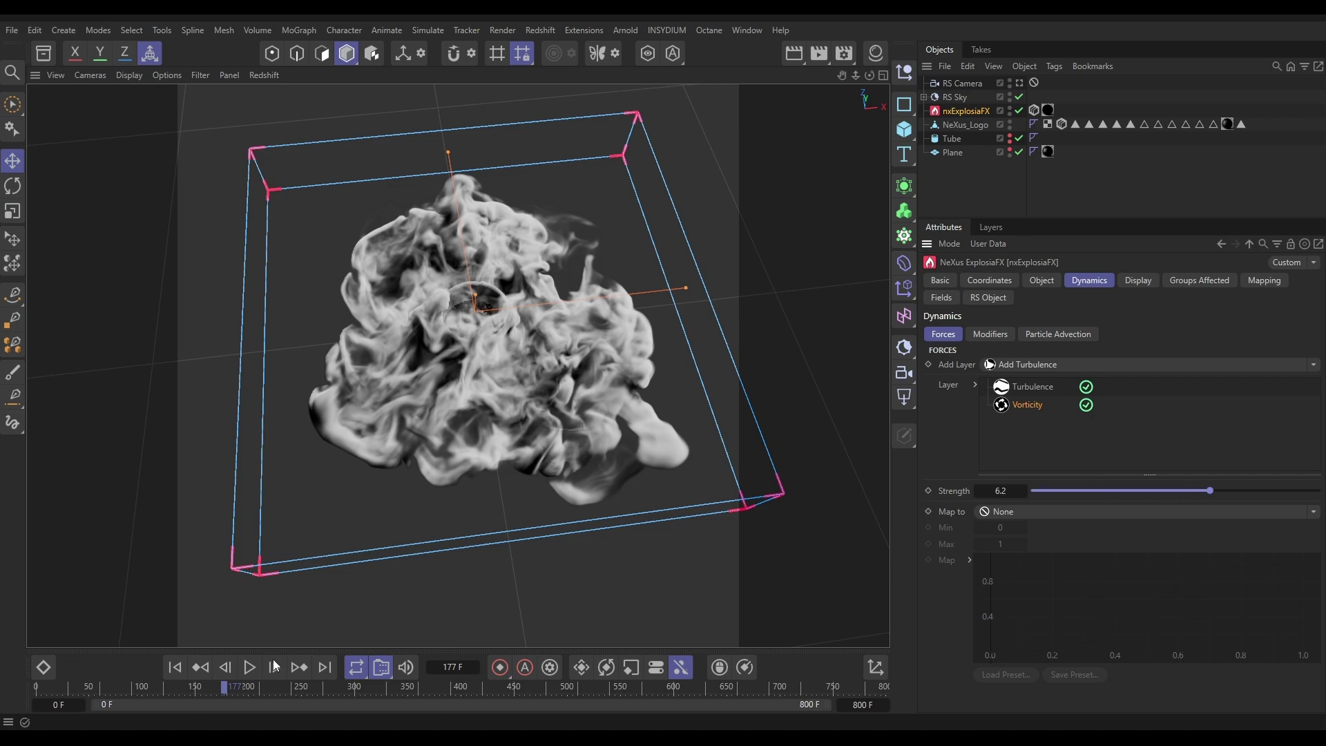
left_click(175, 666)
left_click(250, 666)
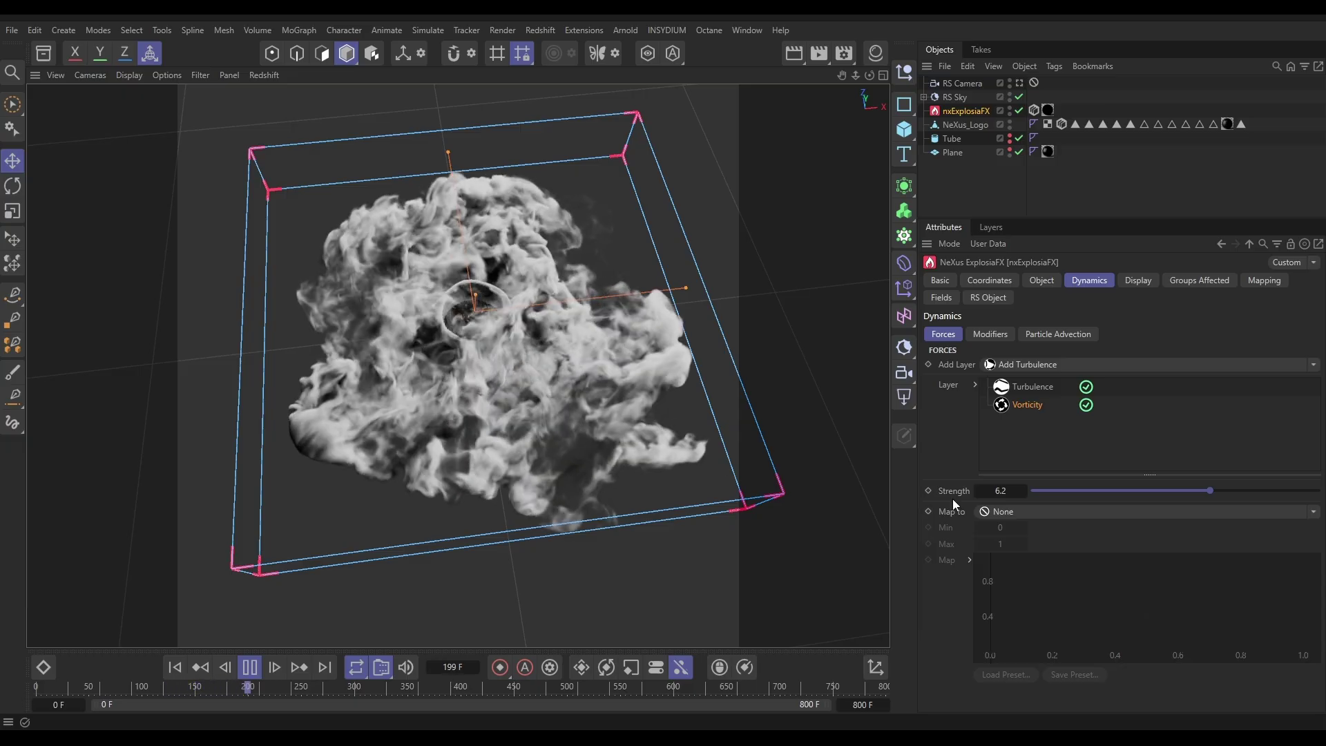
Try Vorticity Strength values of 10 and 20 during playback, and restart the simulation from the first frame.
left_click_drag(1231, 492, 1321, 492)
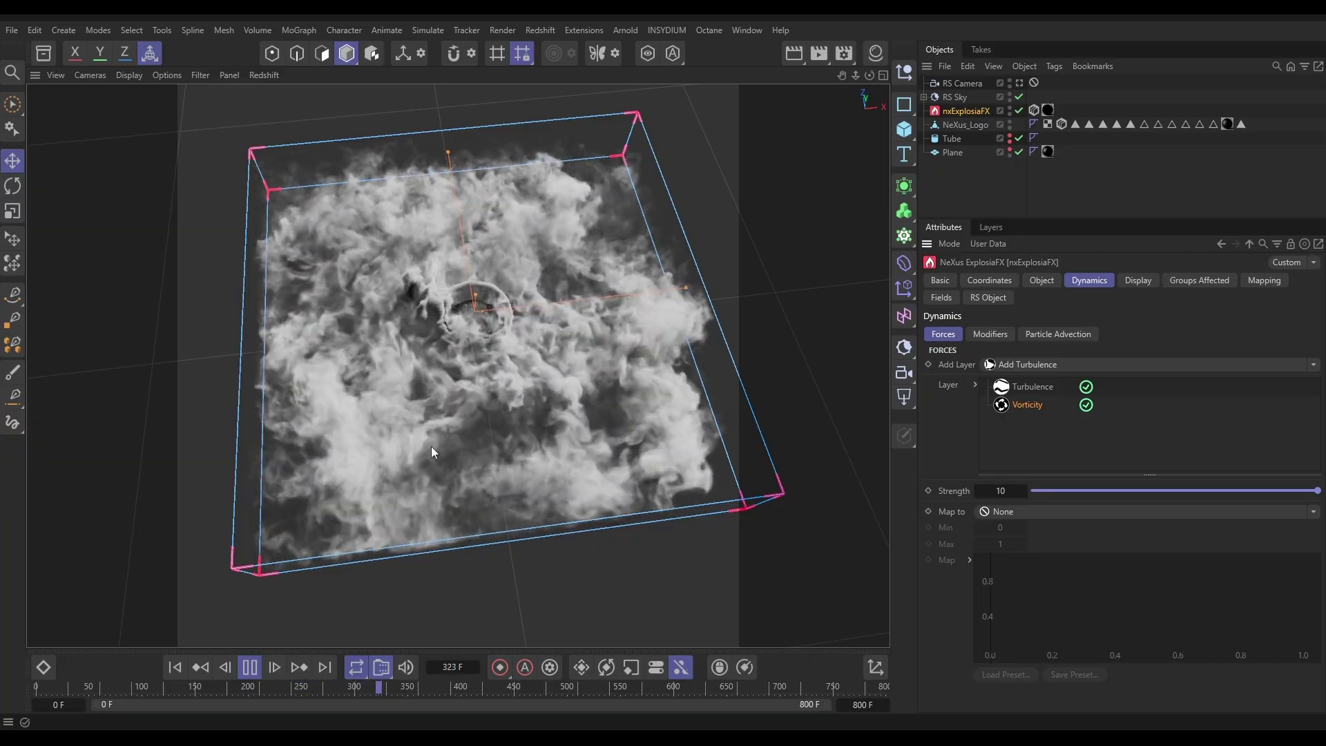
left_click(1000, 490)
type("200")
key("BackSpace")
key("Return")
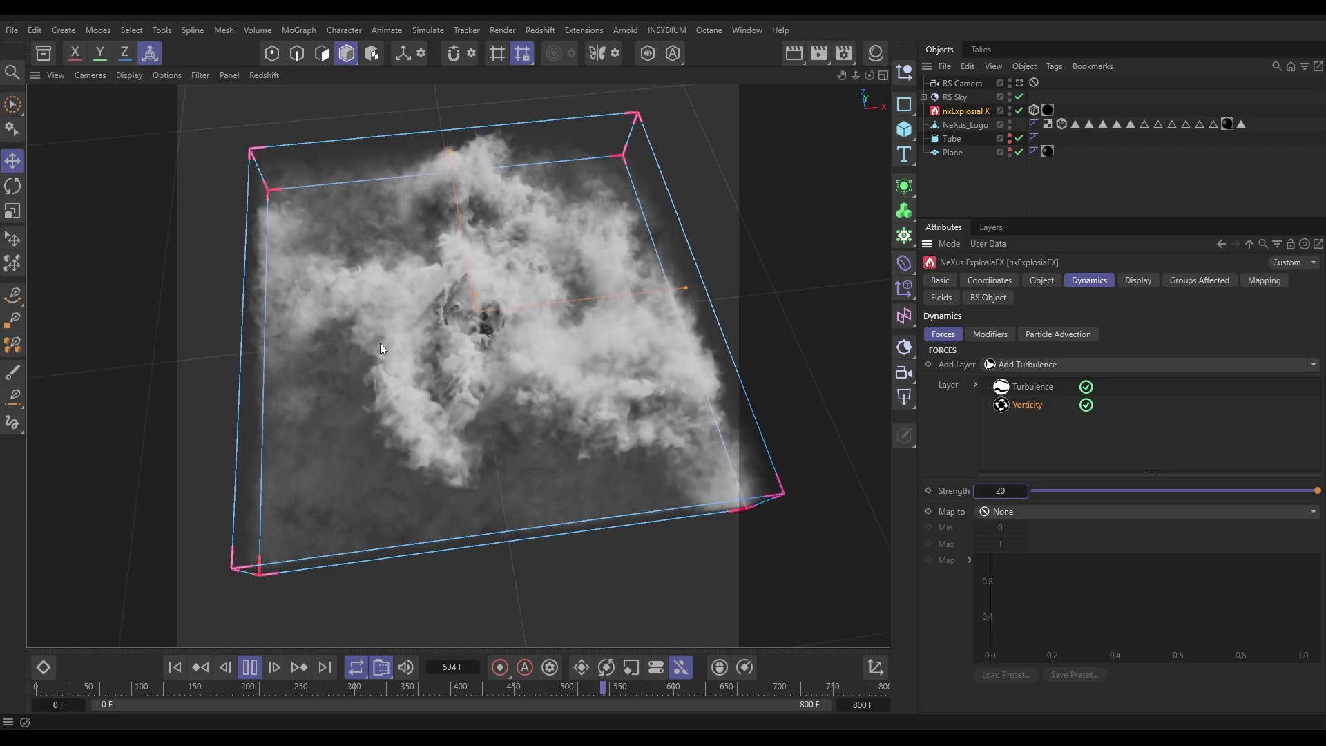
left_click(210, 664)
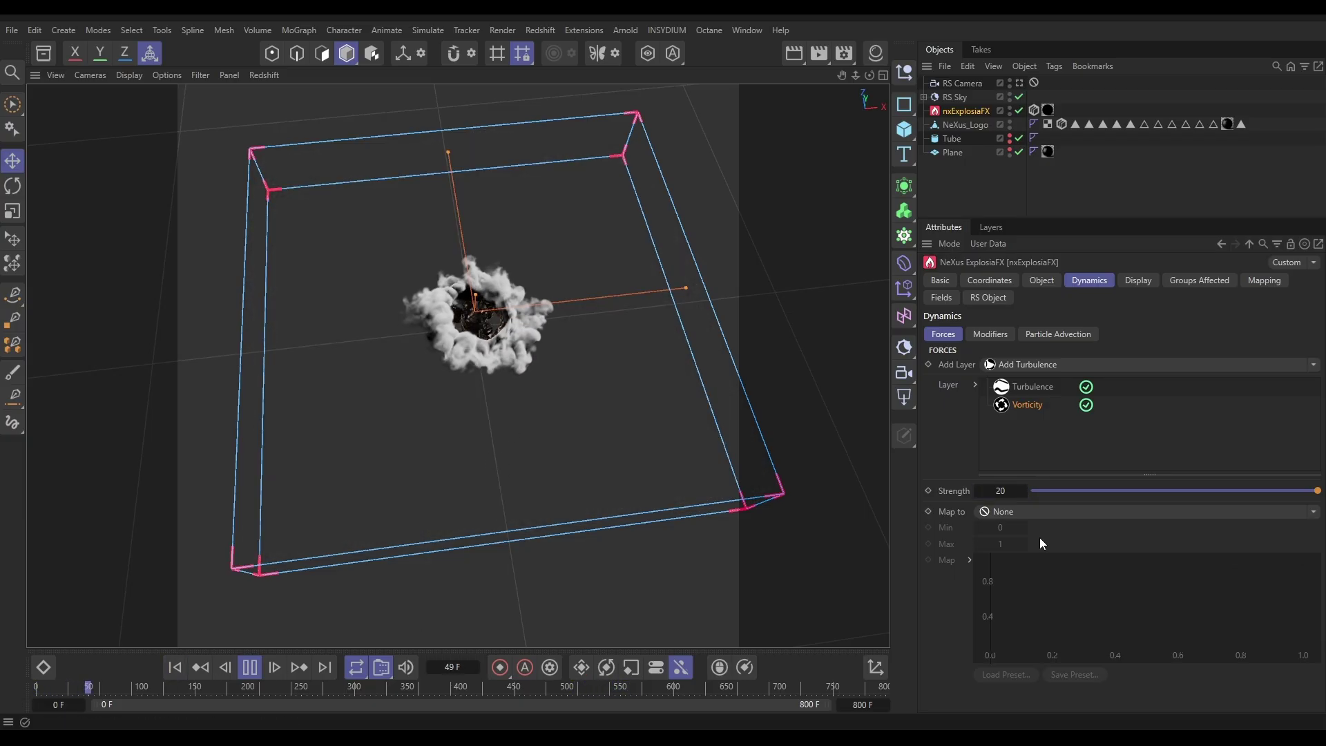
Set the Vorticity force's Strength to 10 while the simulation plays.
left_click(1000, 490)
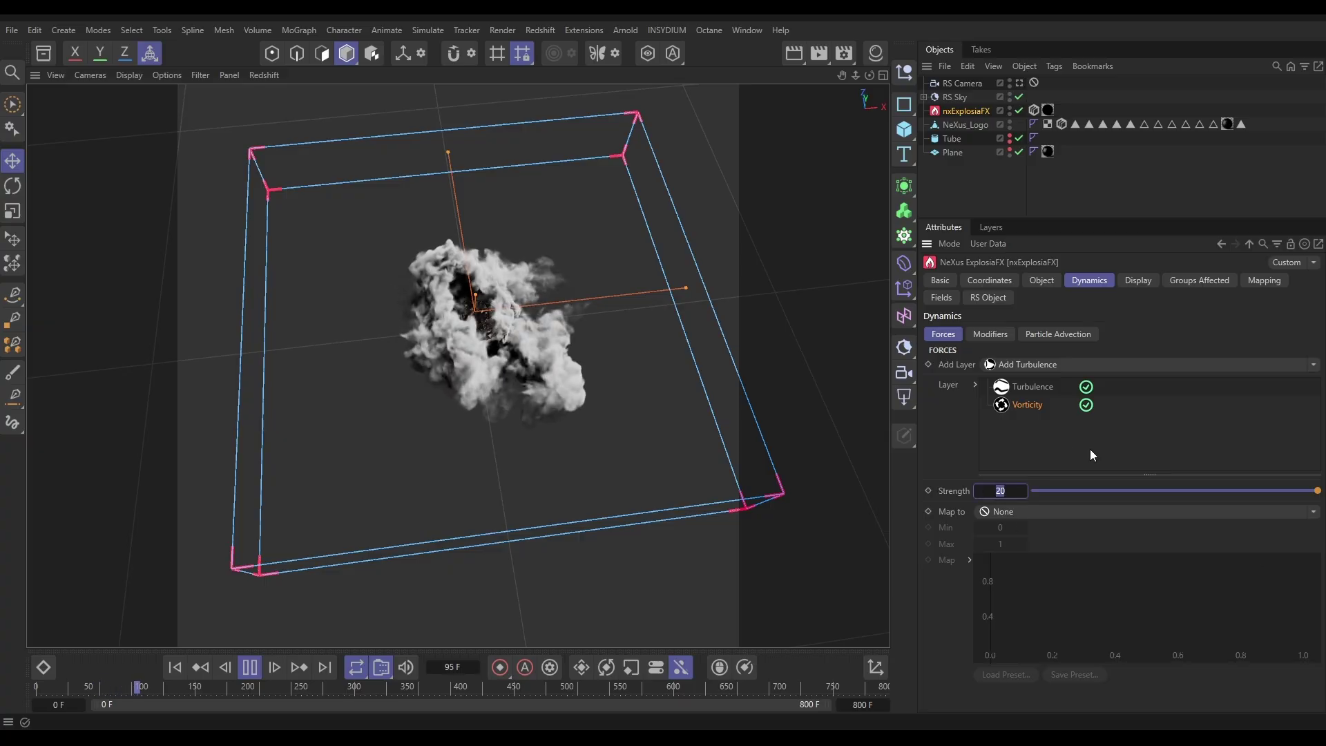
type("10")
key("Return")
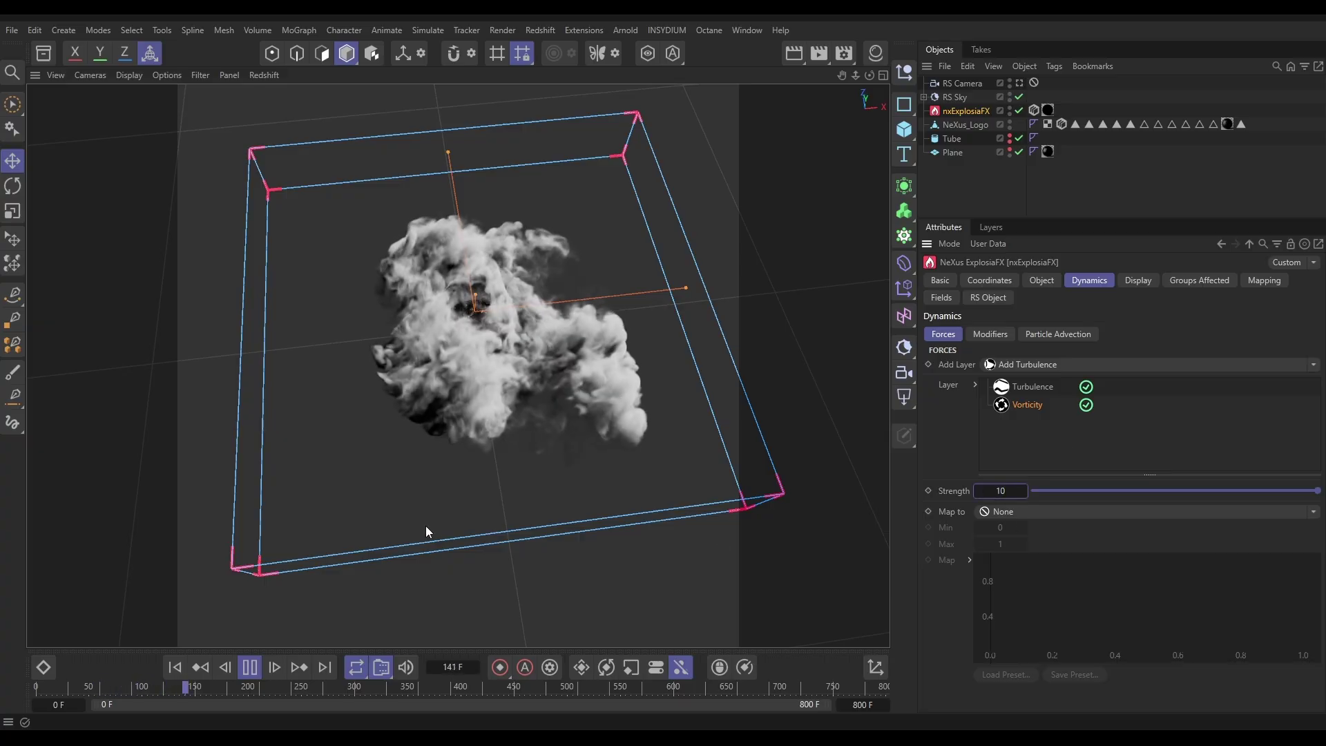
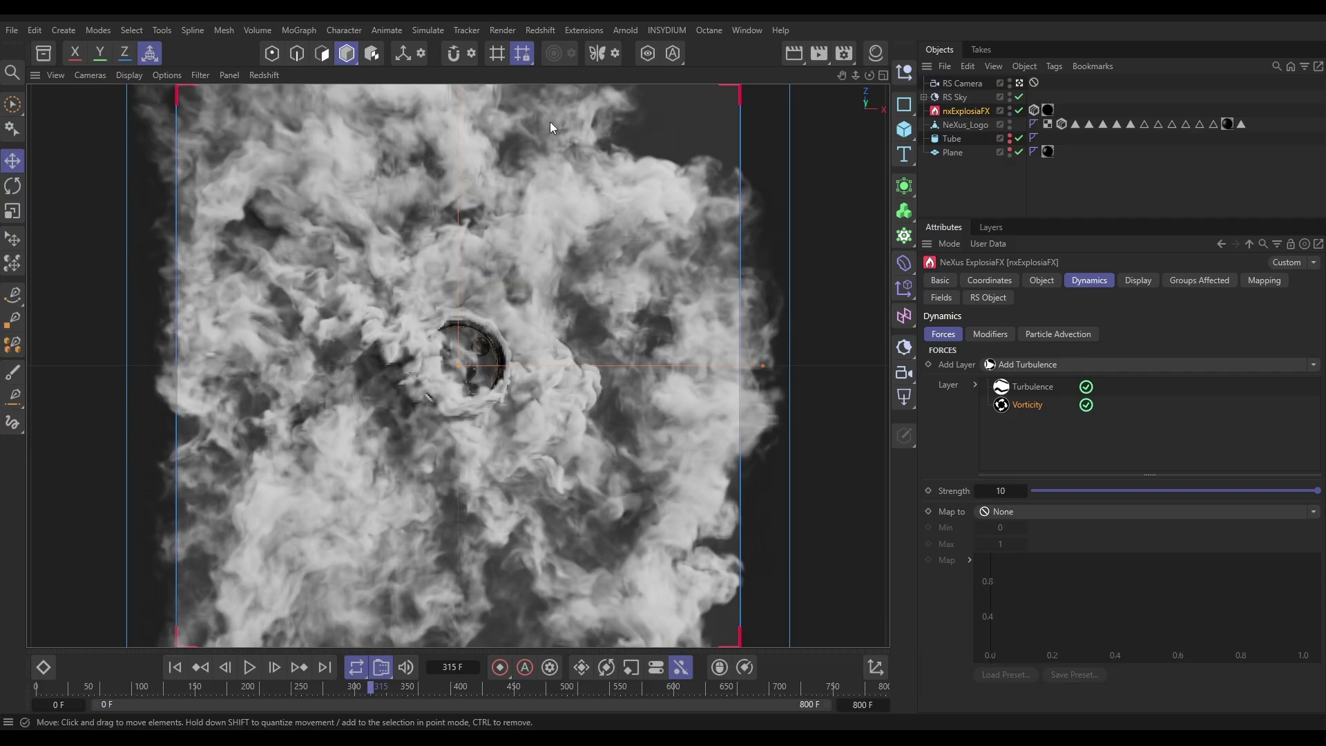
Open the Redshift RenderView and start a render of the smoke at frame 315.
left_click(539, 30)
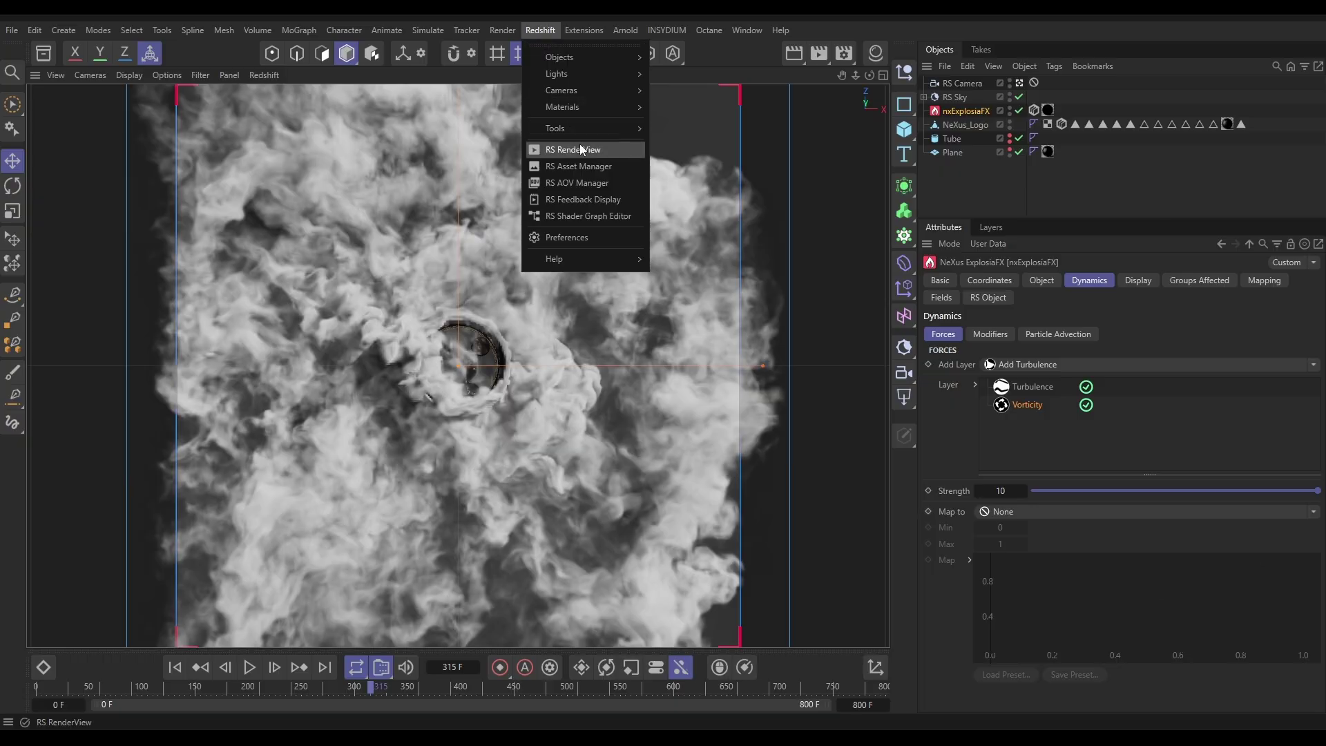
left_click(560, 147)
left_click(36, 44)
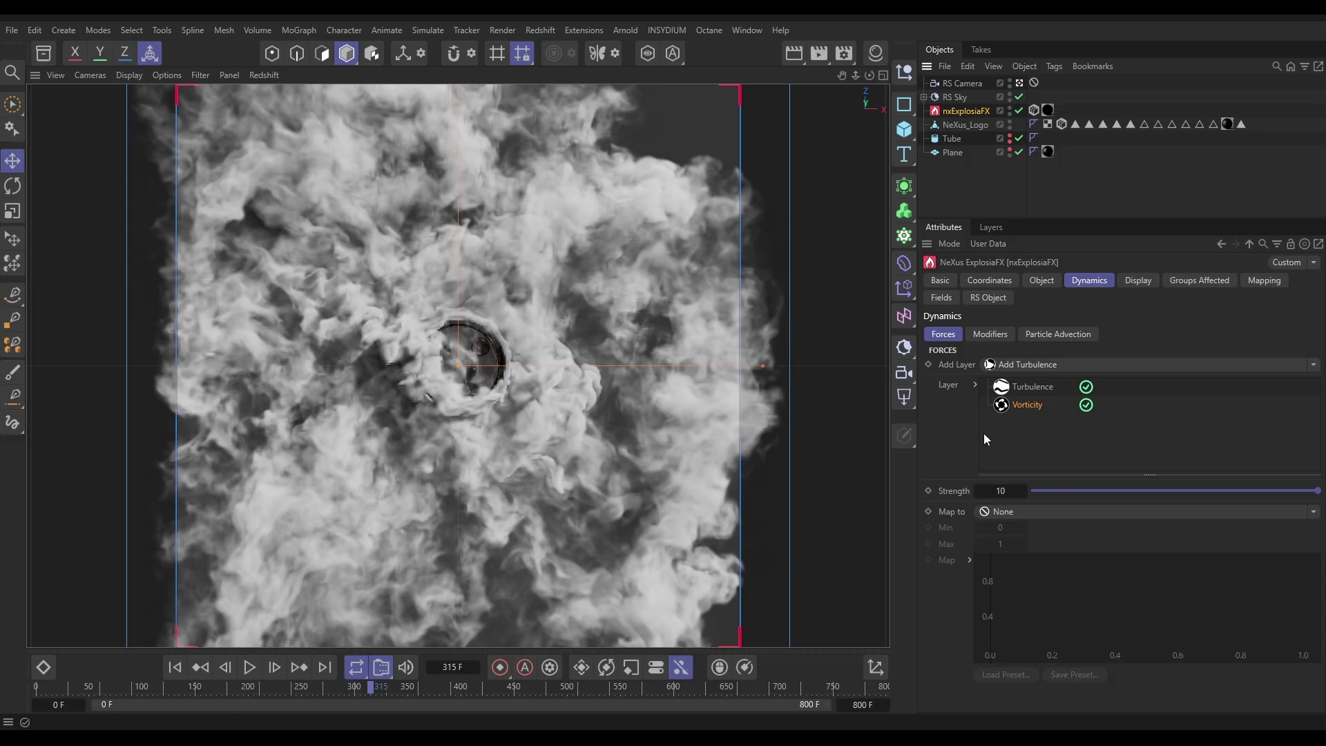
Set the nxExplosiaFX simulation's Upscaling to 2 and run it from the first frame to about frame 234.
left_click(1040, 282)
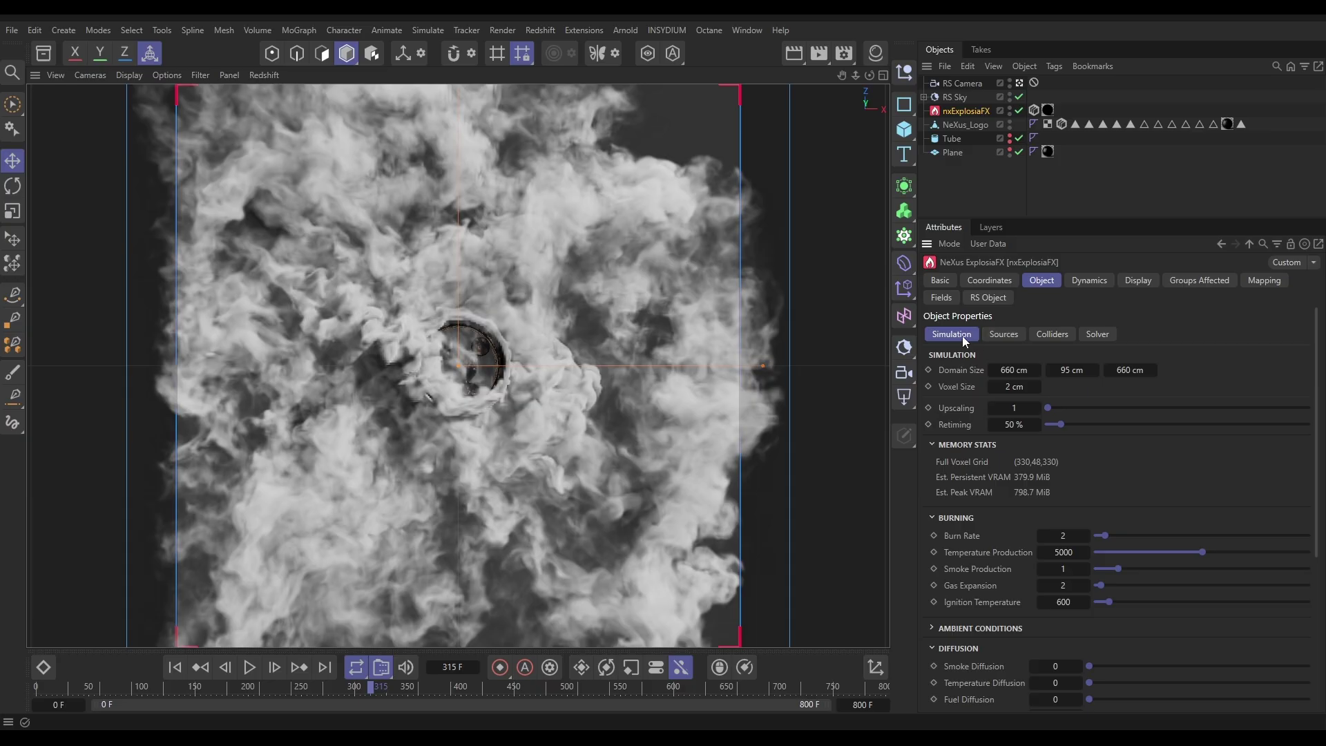
left_click(174, 667)
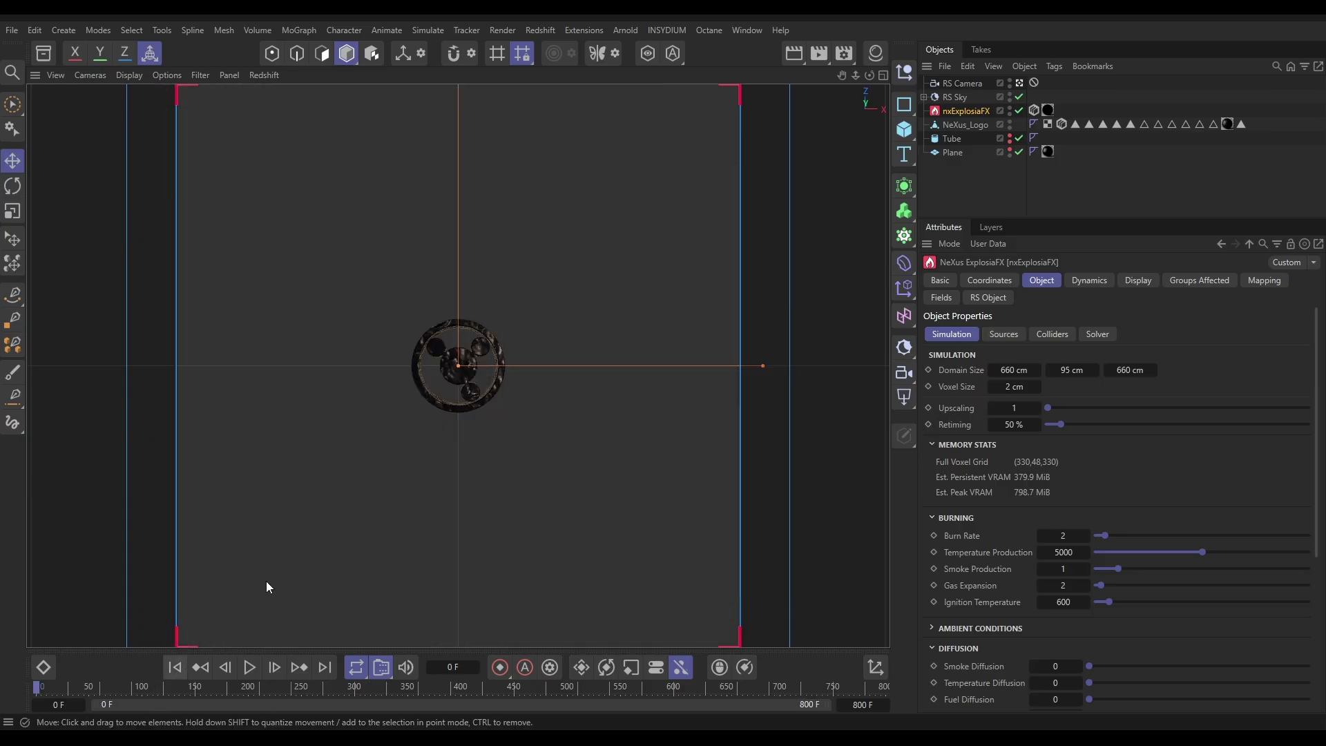
left_click(1037, 405)
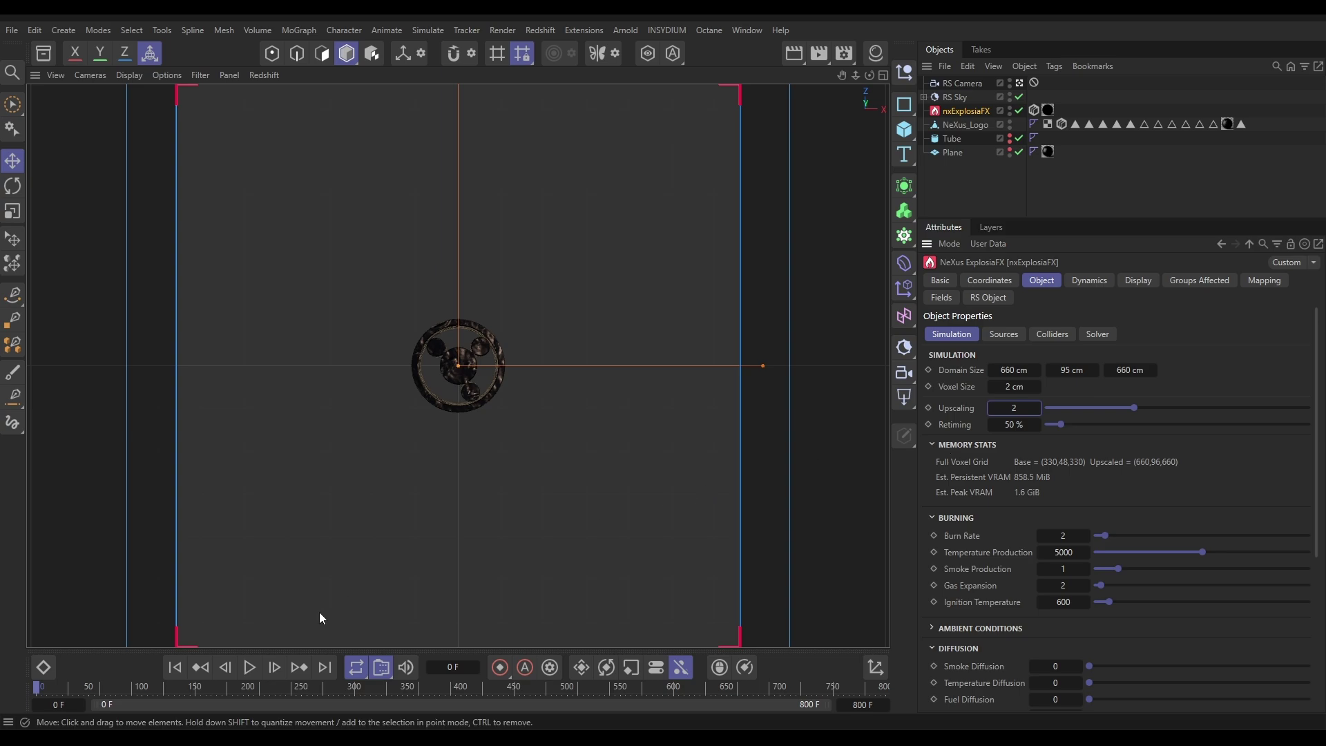
left_click(249, 667)
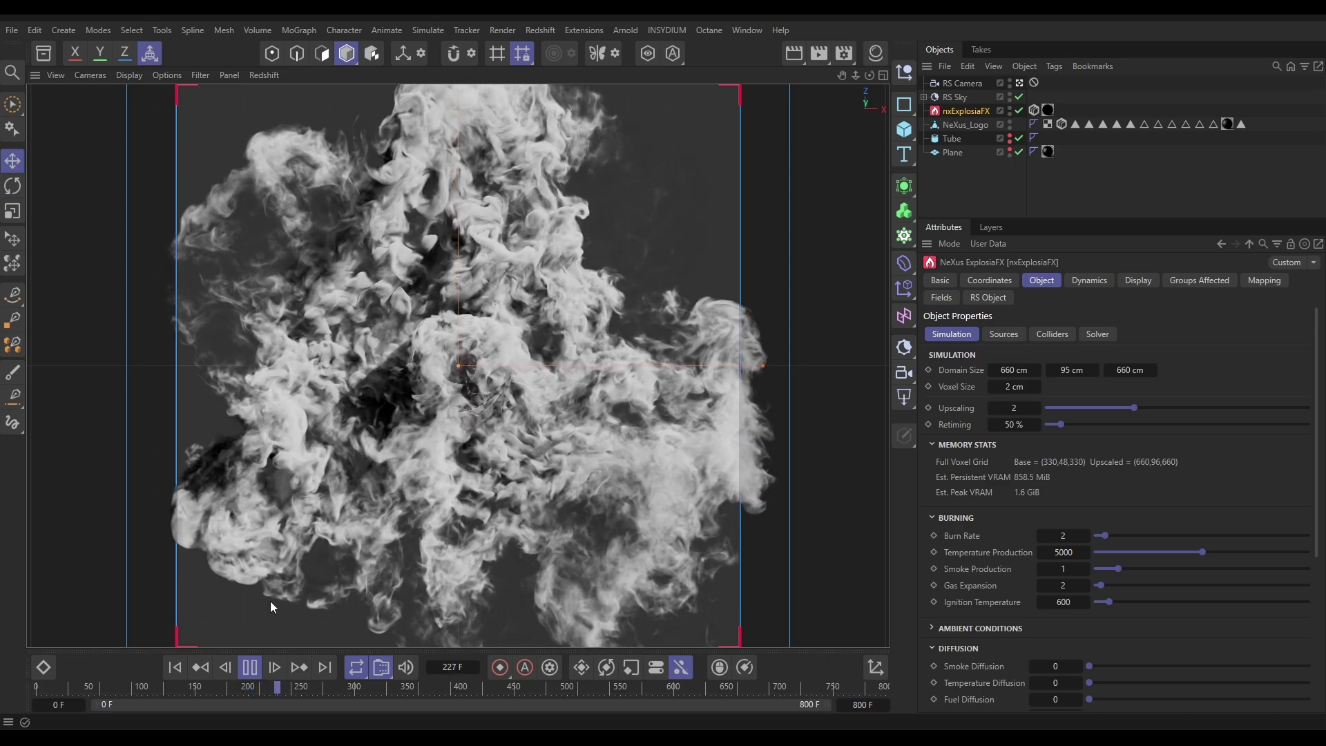
left_click(251, 672)
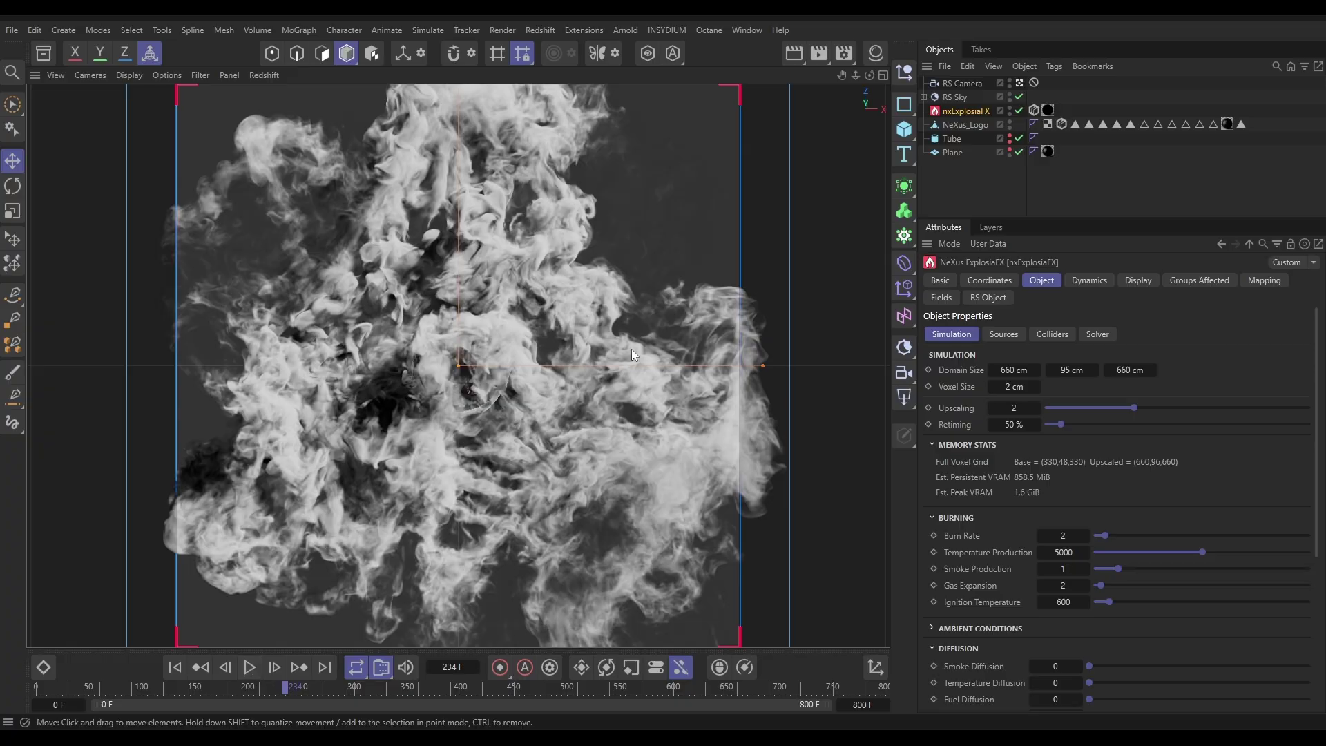
Start a Redshift RenderView render of the upscaled smoke at frame 234.
left_click(540, 29)
left_click(584, 146)
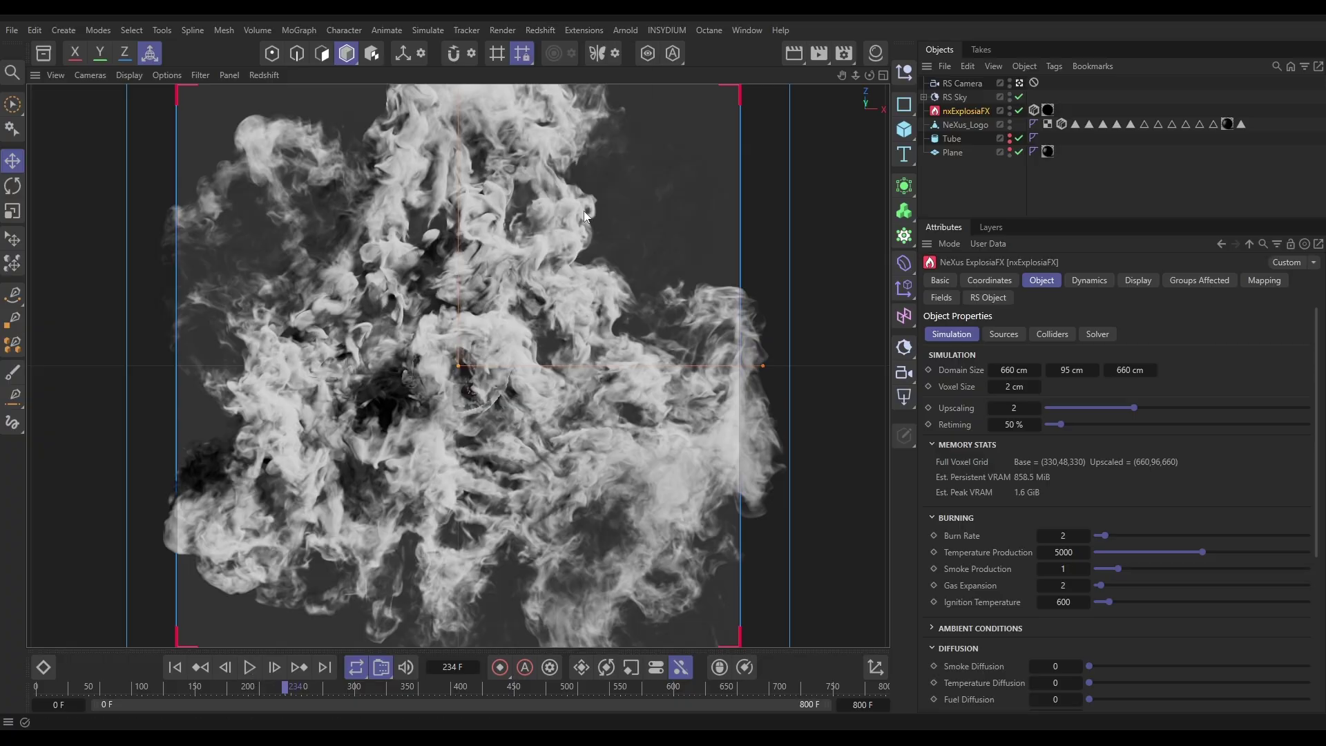
left_click(33, 42)
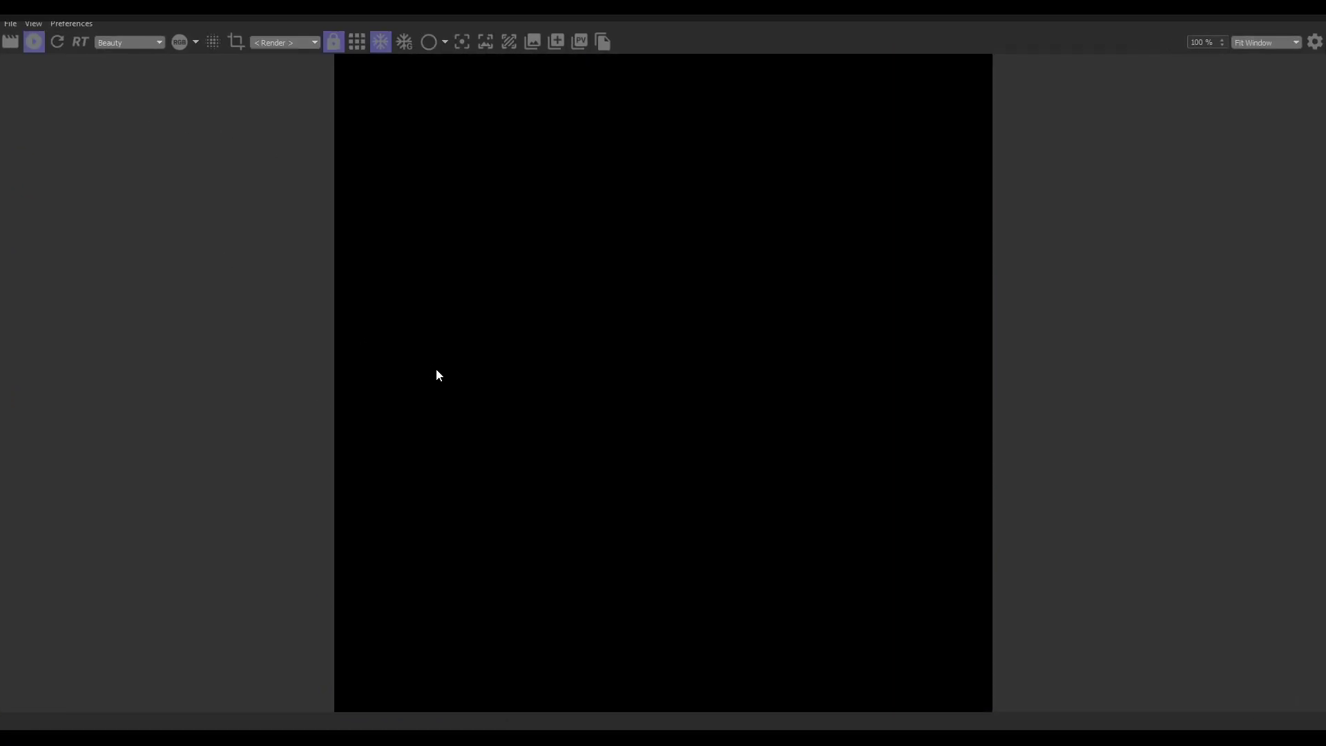